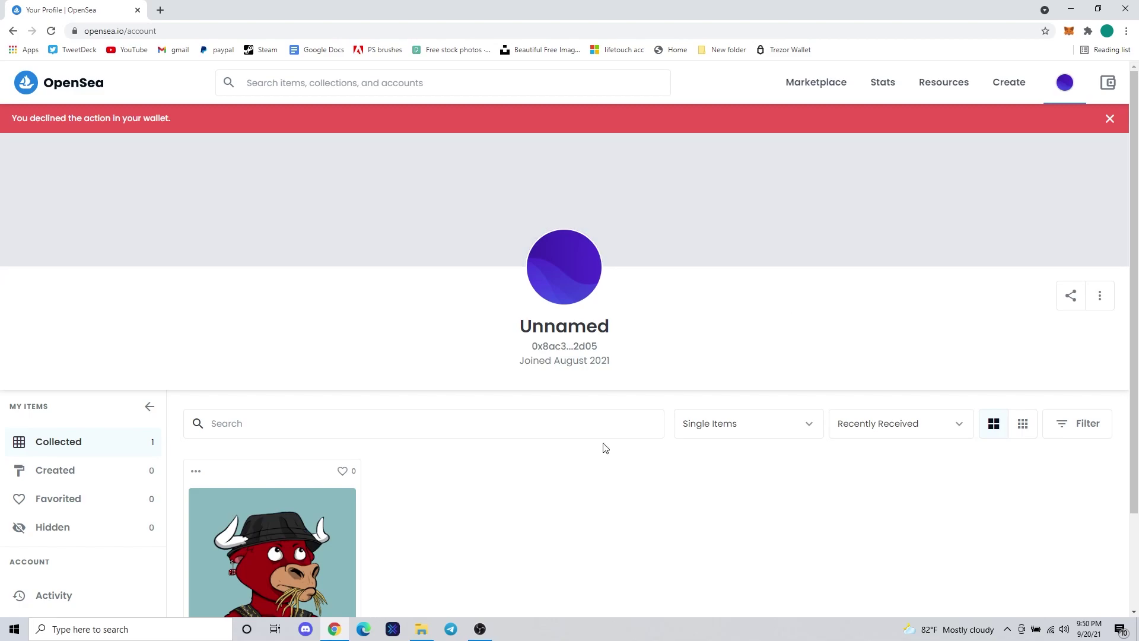
# - Open Goon #7439 from the collected items and load its Goons of Balatroon collection page in a new tab
pyautogui.scroll(-2, 536, 528)
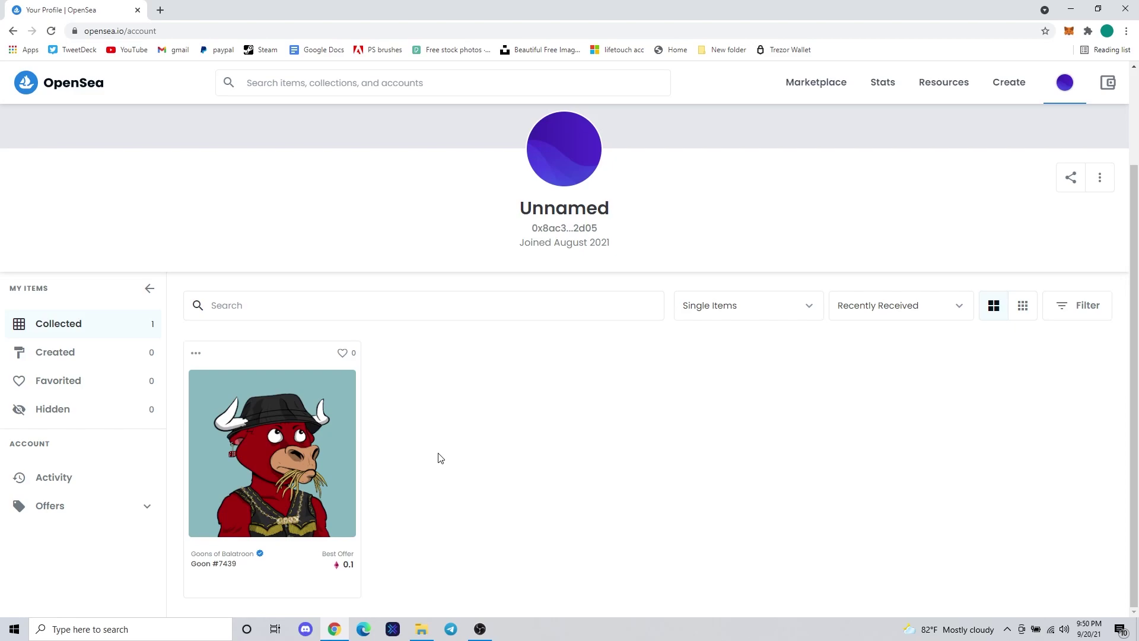
pyautogui.click(255, 530)
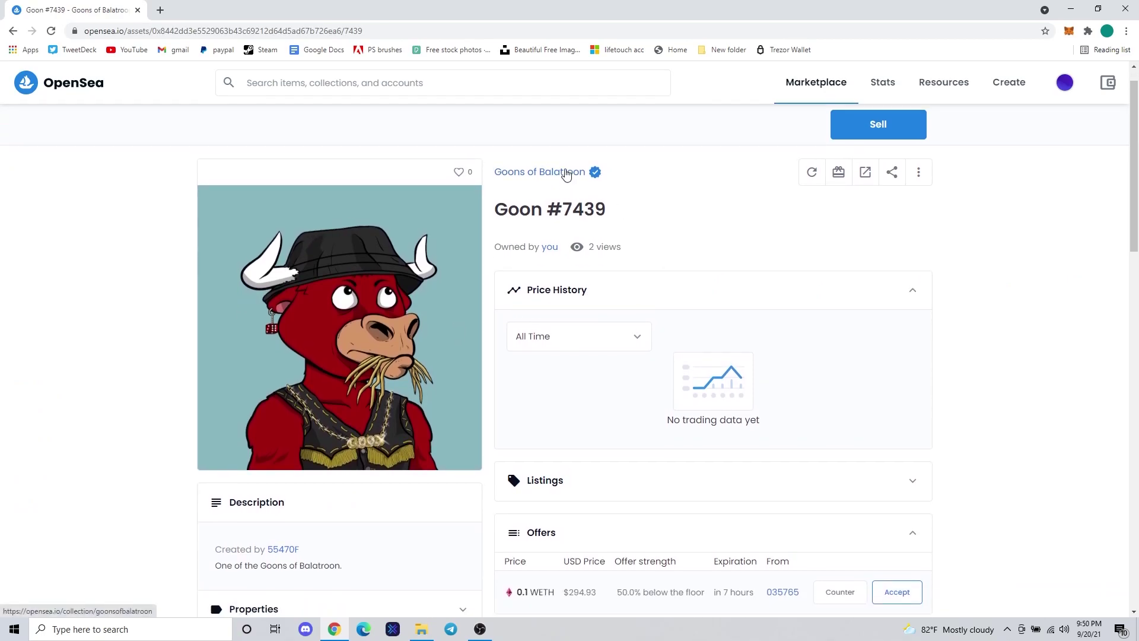
pyautogui.rightClick(566, 173)
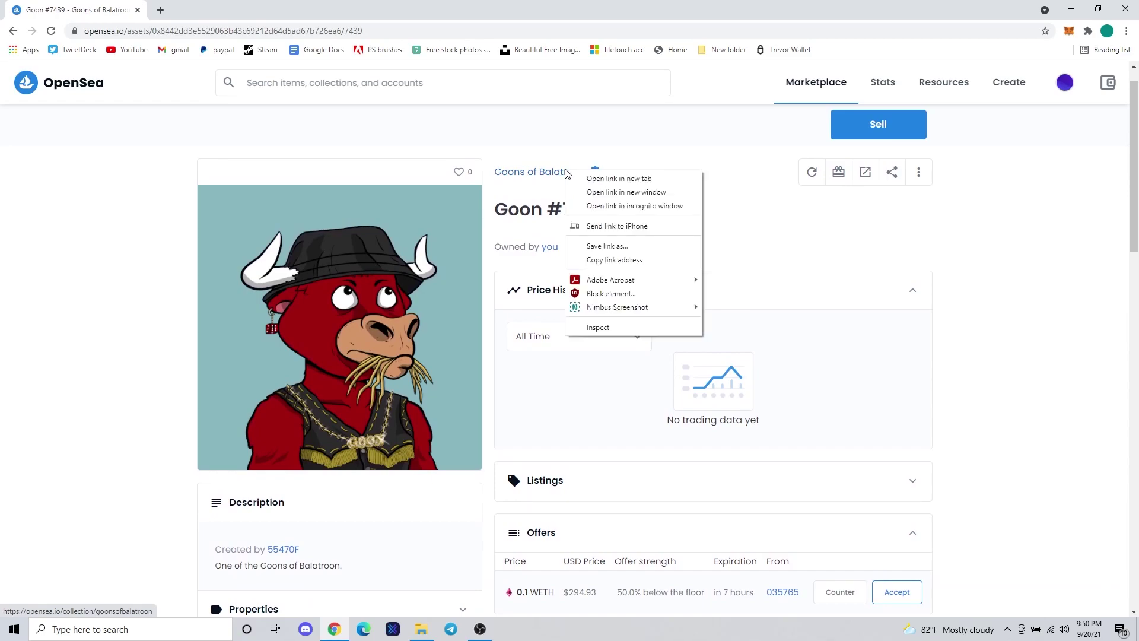
pyautogui.click(601, 178)
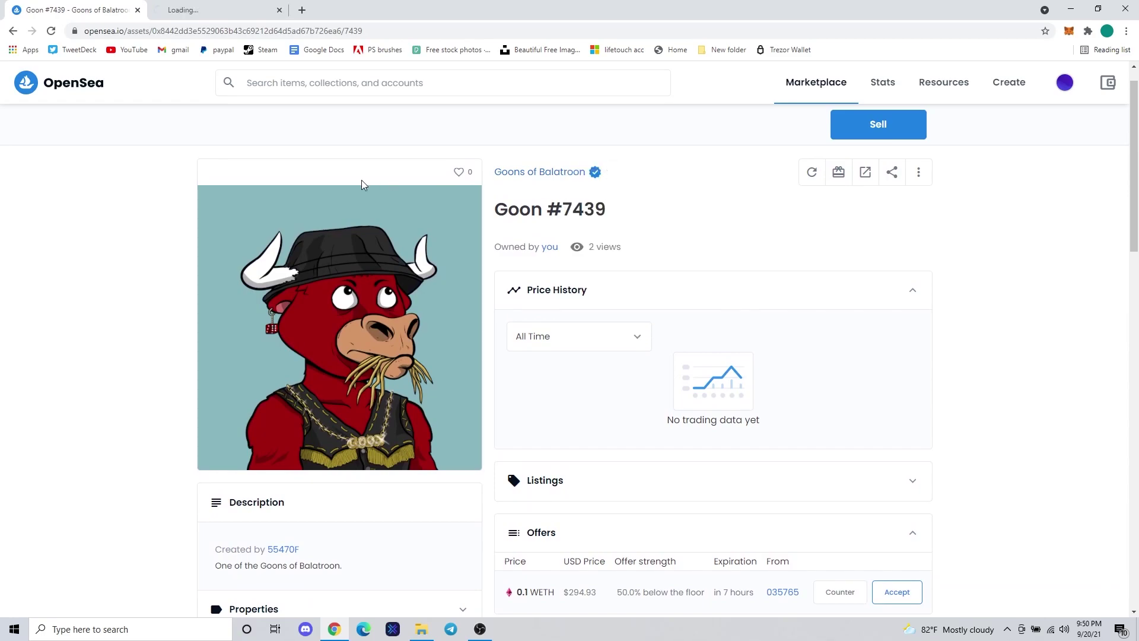
pyautogui.scroll(-1, 356, 182)
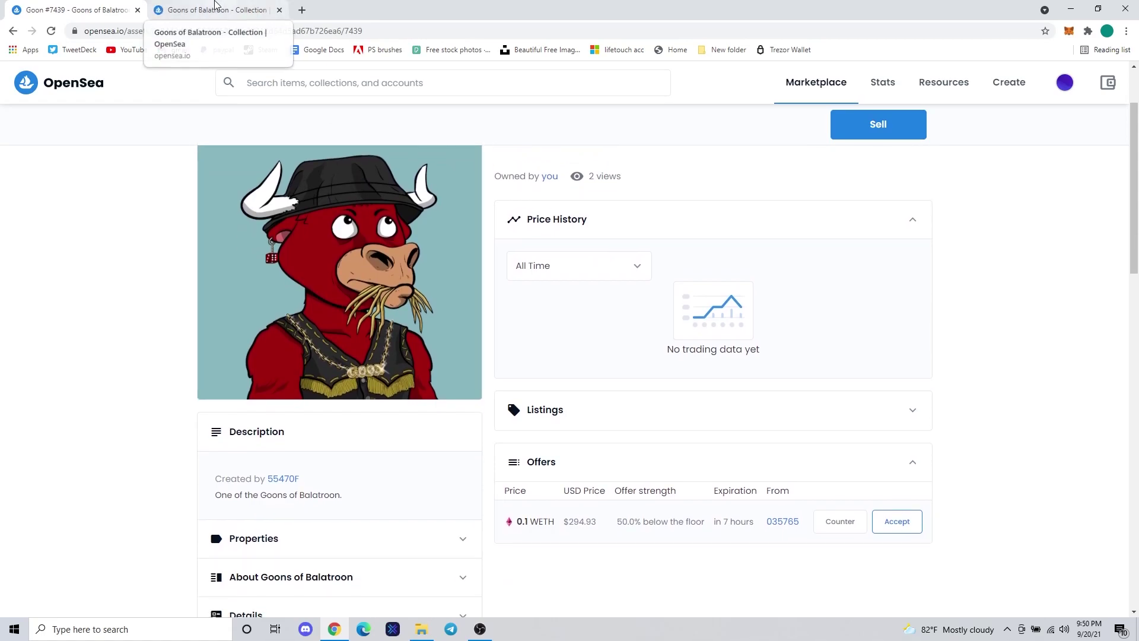
# - Switch to the Goons of Balatroon collection page and check its floor price
pyautogui.click(216, 7)
pyautogui.scroll(-2, 345, 349)
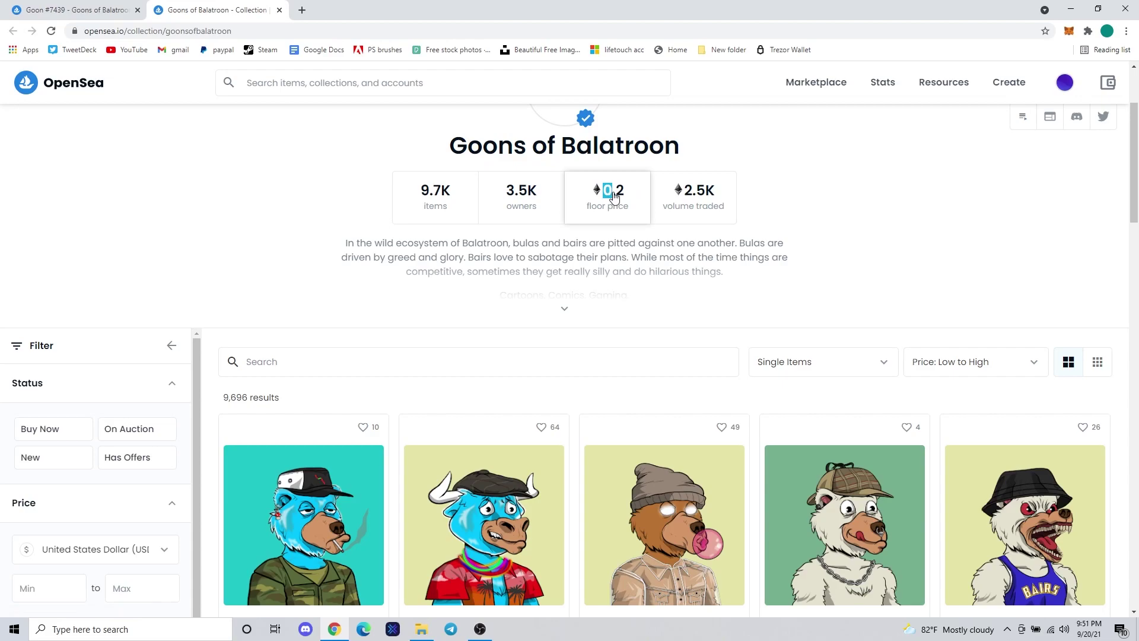
pyautogui.tripleClick(631, 199)
pyautogui.moveTo(650, 204); pyautogui.dragTo(674, 304)
pyautogui.click(798, 226)
# - Filter the collection to Buy Now items and look through the lowest-priced listings
pyautogui.click(77, 436)
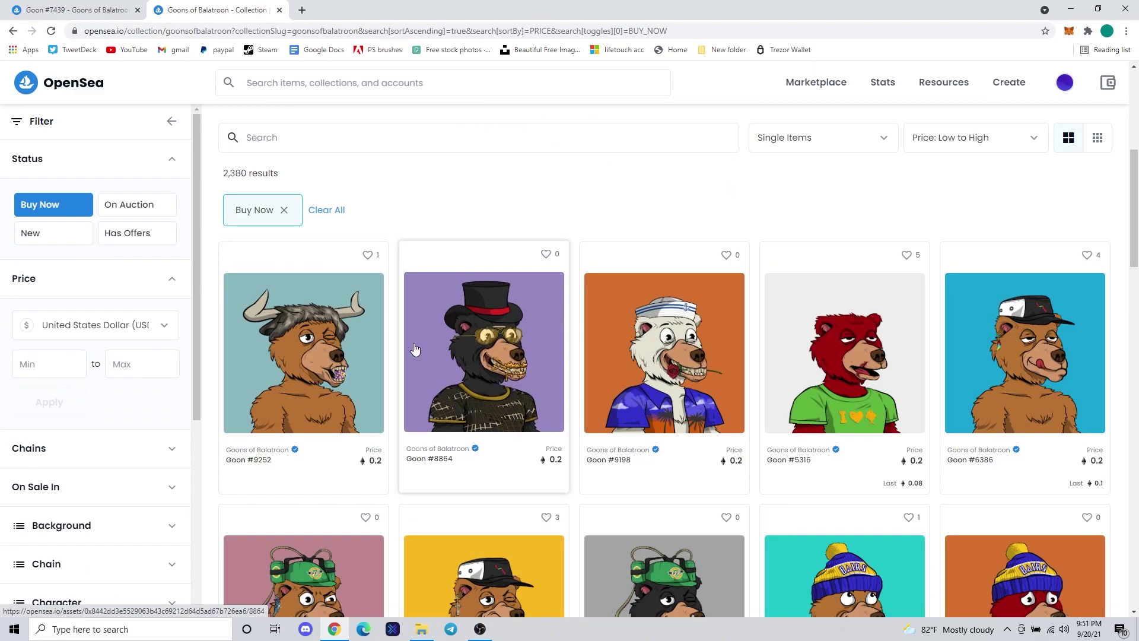
pyautogui.scroll(-3, 416, 349)
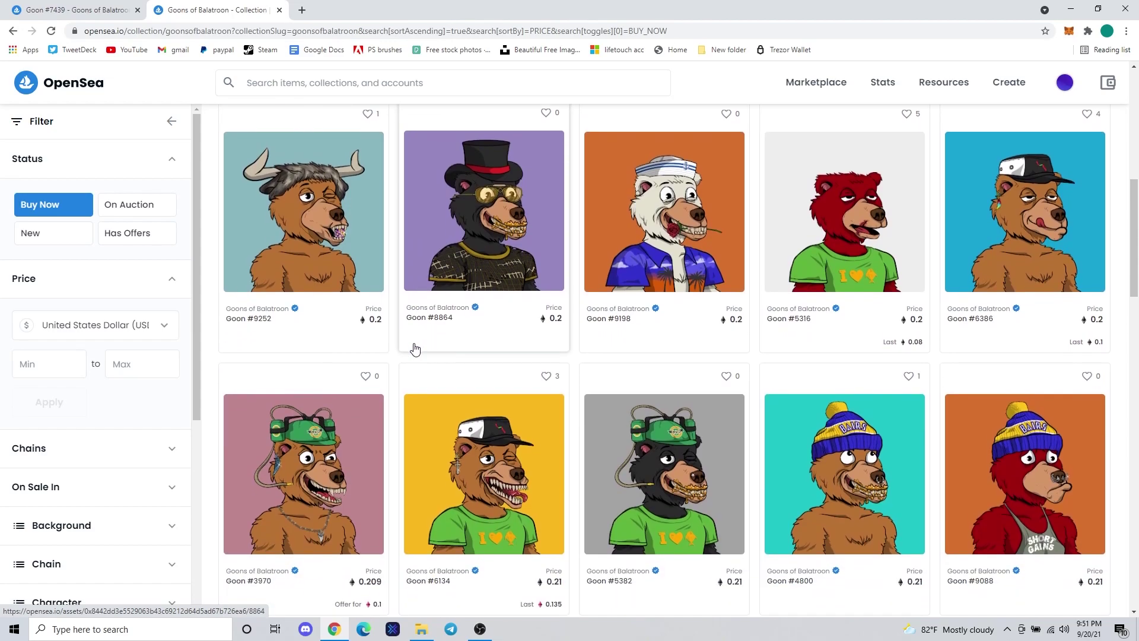
pyautogui.scroll(-4, 416, 349)
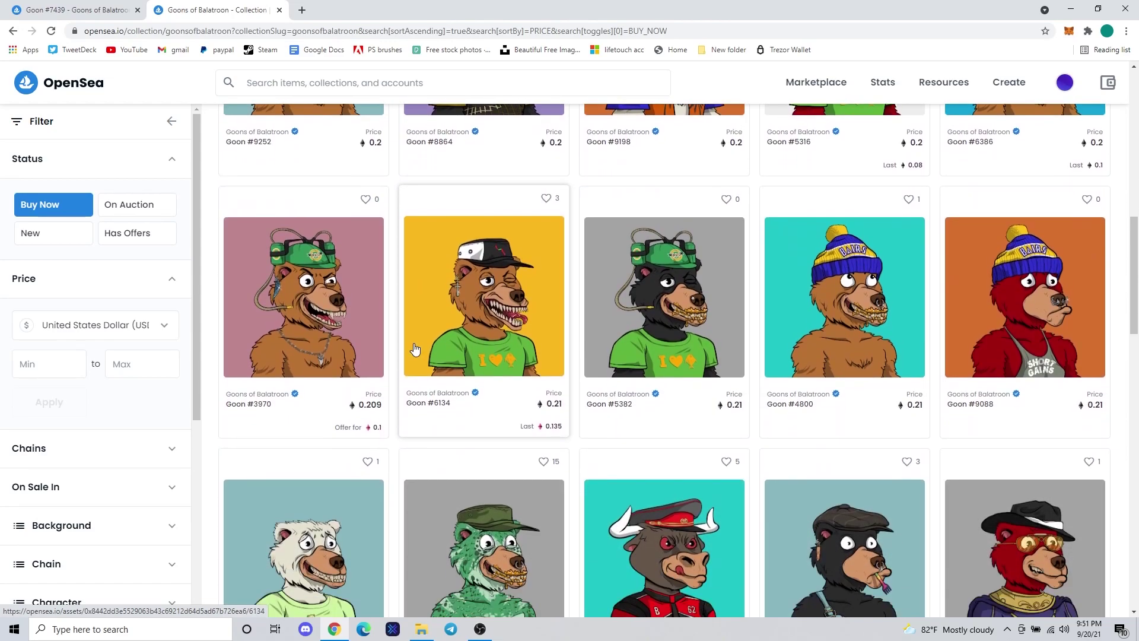
pyautogui.scroll(8, 415, 349)
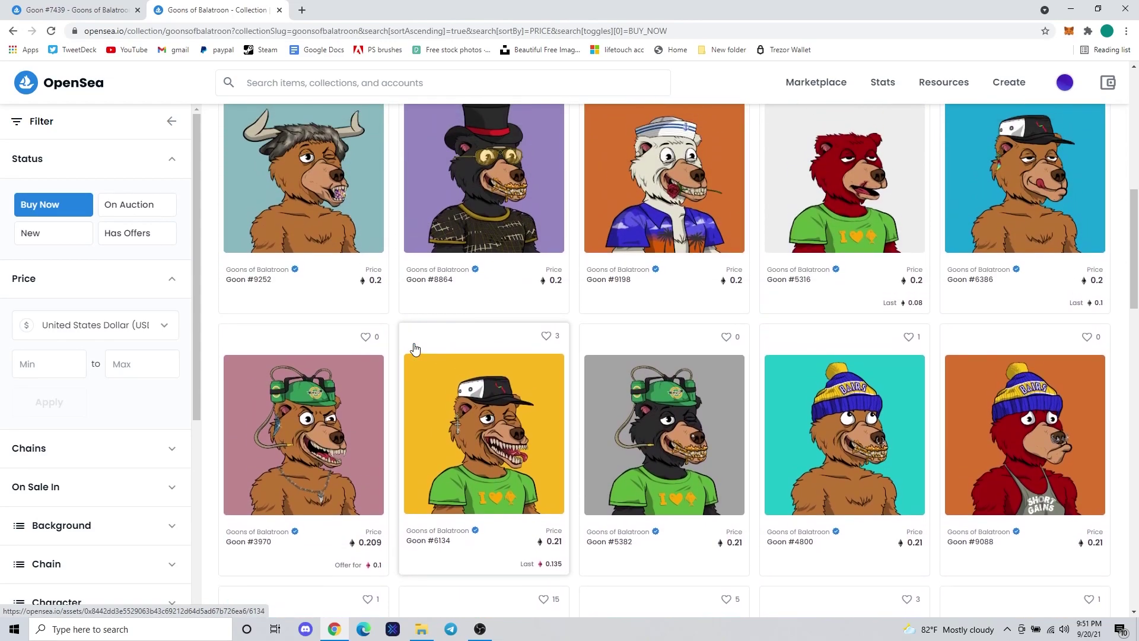
pyautogui.scroll(3, 416, 349)
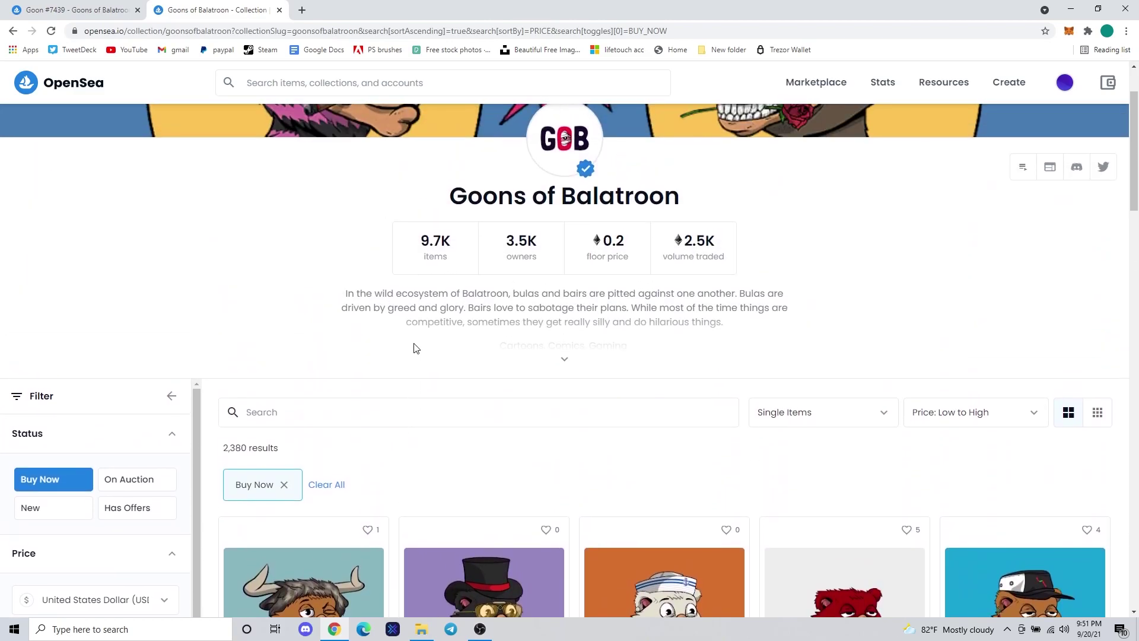
pyautogui.scroll(1, 415, 349)
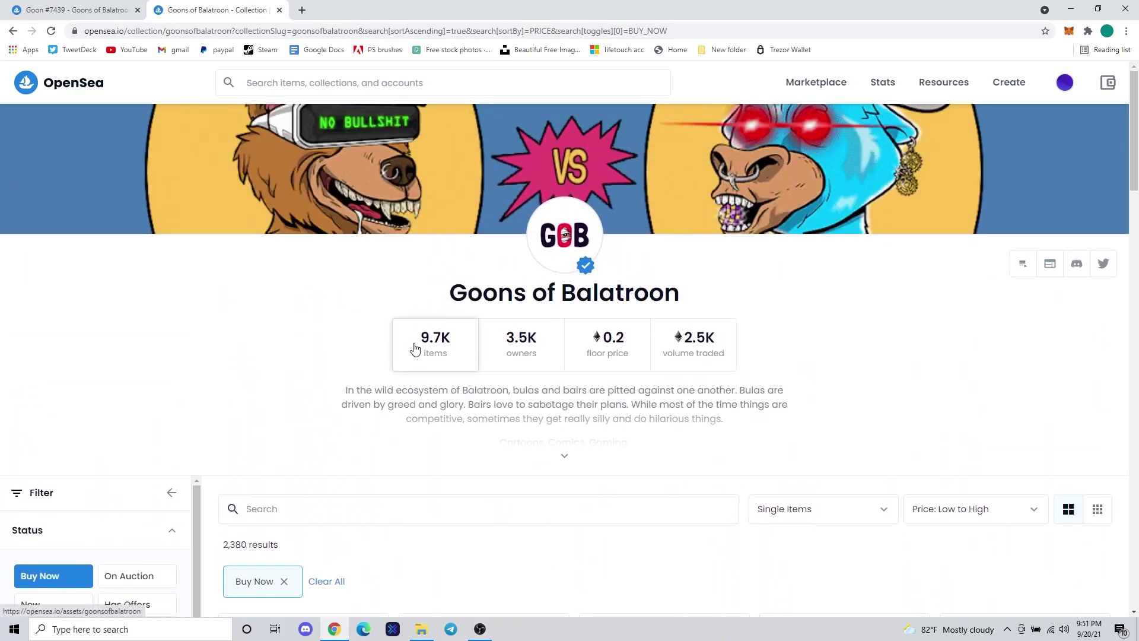
# - Search the web for "goons of balatron rarity tools" in a new tab and open the collection's rarity.tools page
pyautogui.click(301, 10)
pyautogui.write('goons of')
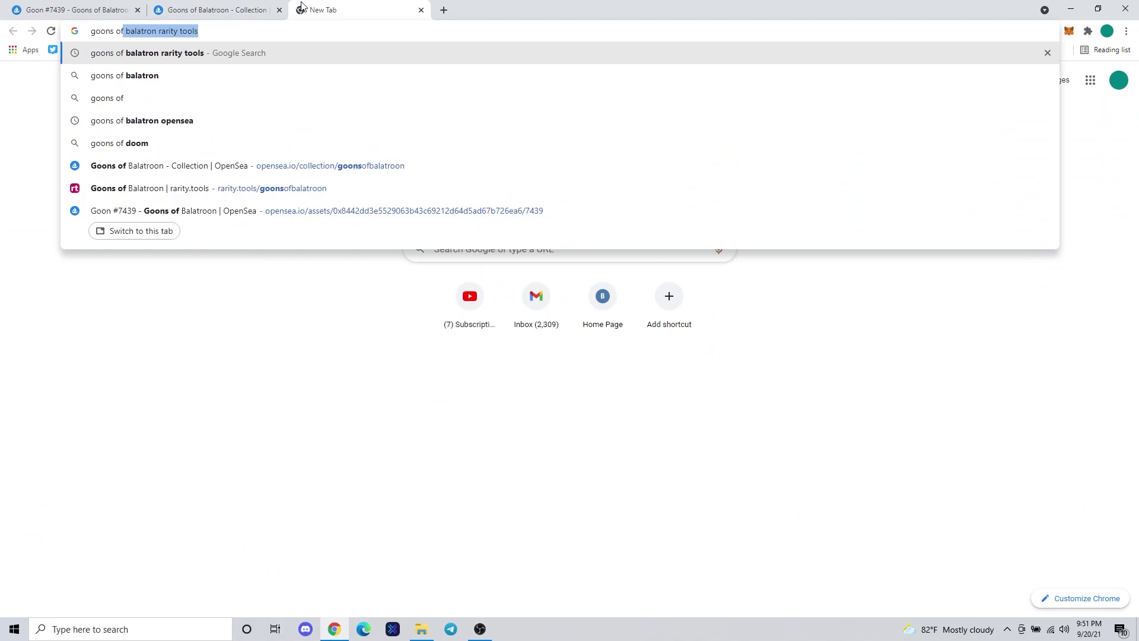
pyautogui.press('Return')
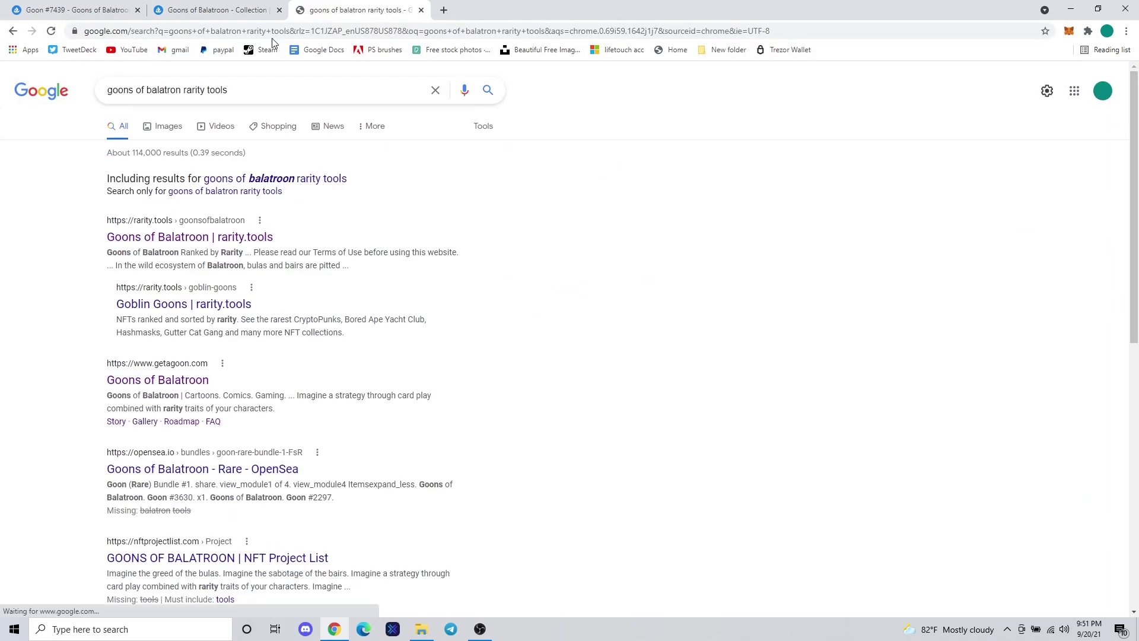
pyautogui.click(171, 237)
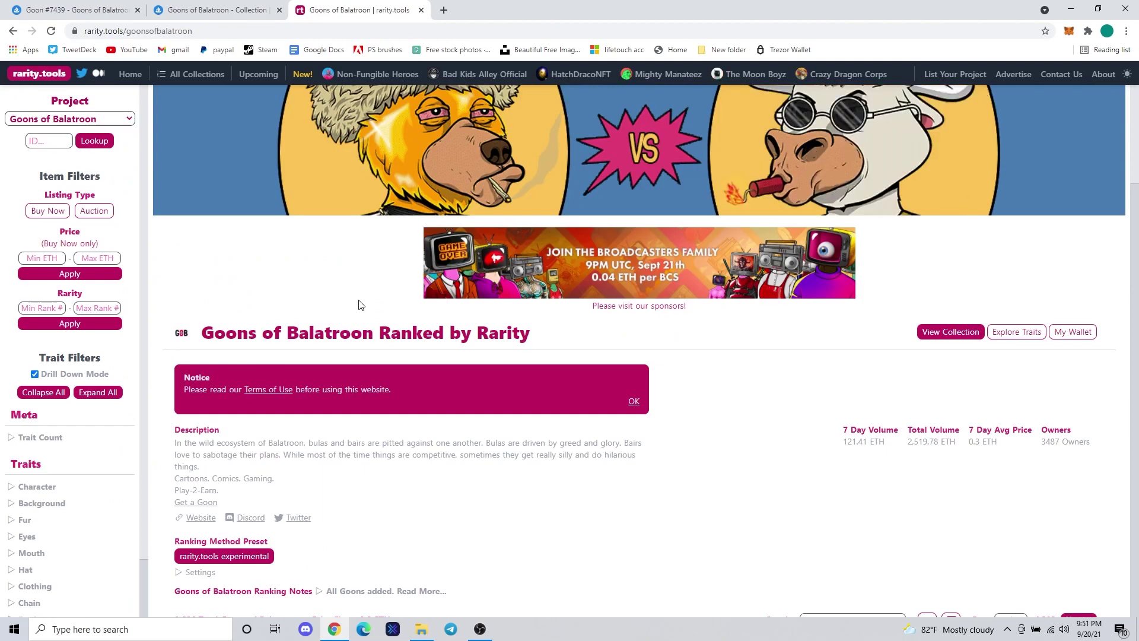
# - Review the collection's volume and 7-day average price statistics on rarity.tools
pyautogui.scroll(-3, 633, 472)
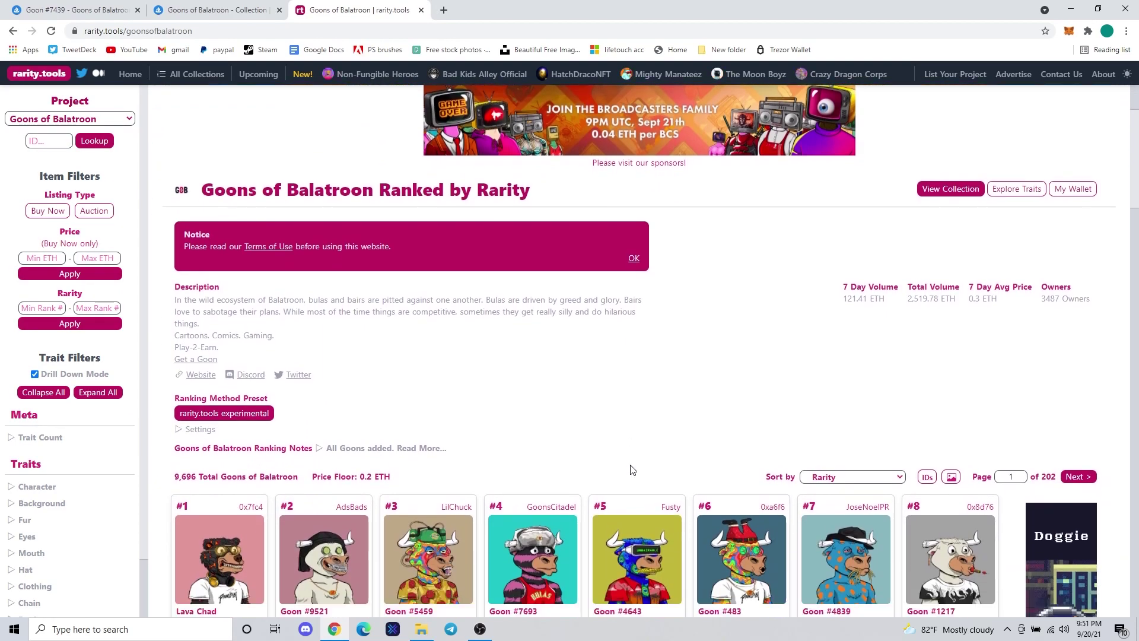
pyautogui.moveTo(998, 280); pyautogui.dragTo(1012, 303)
pyautogui.click(1018, 281)
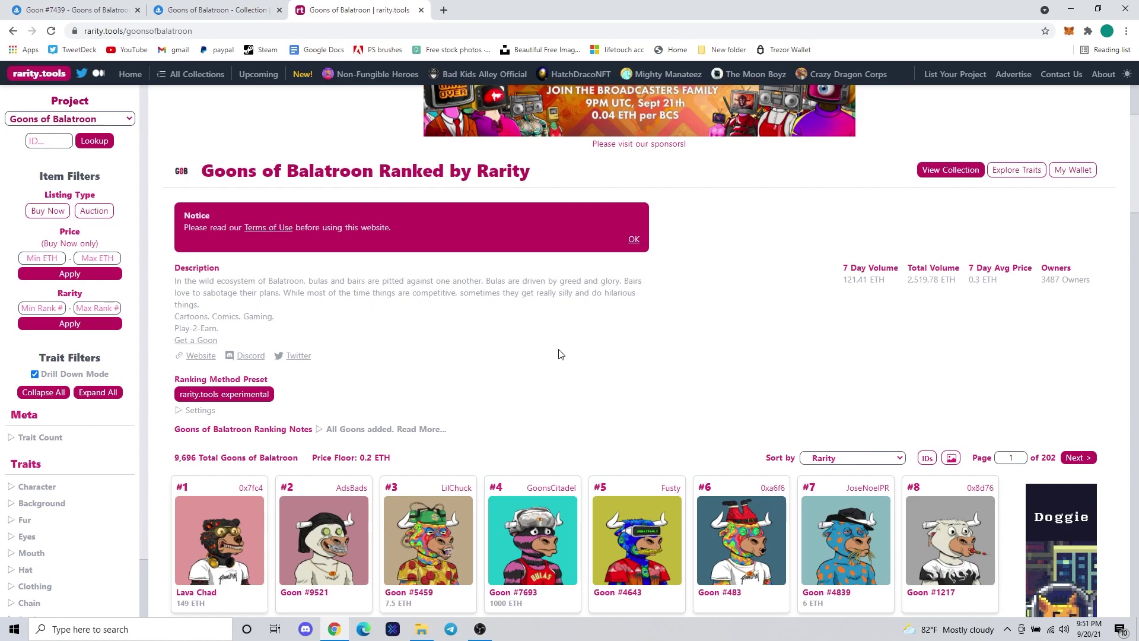
# - Return to the Goon #7439 item page and expand its Details section to read the token ID
pyautogui.click(32, 6)
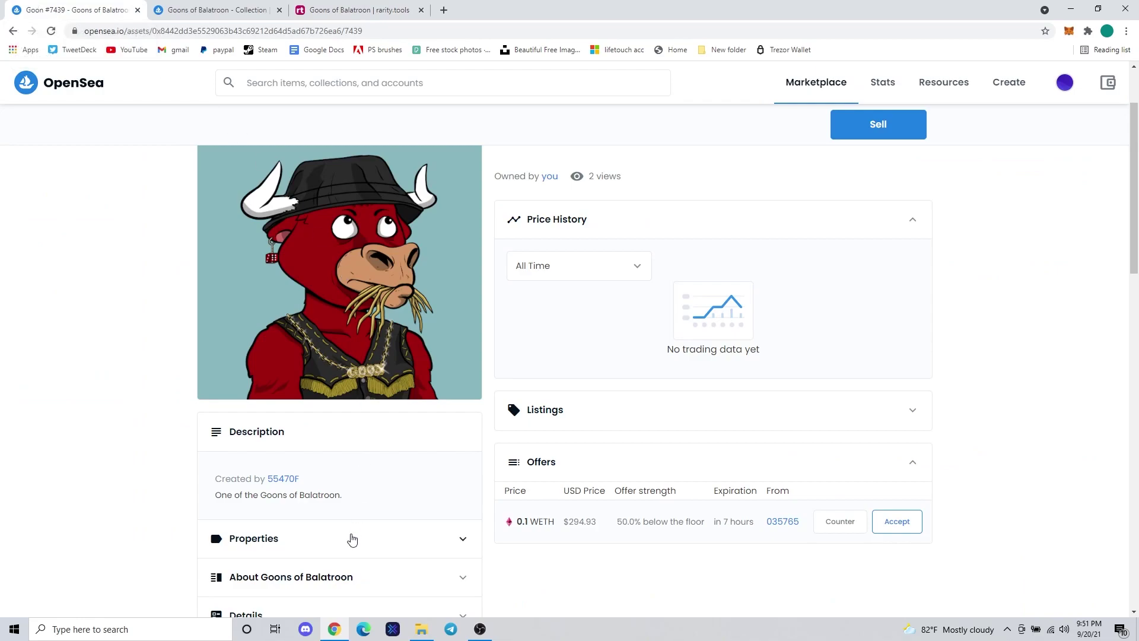
pyautogui.scroll(-1, 351, 538)
pyautogui.click(435, 548)
pyautogui.scroll(-1, 425, 557)
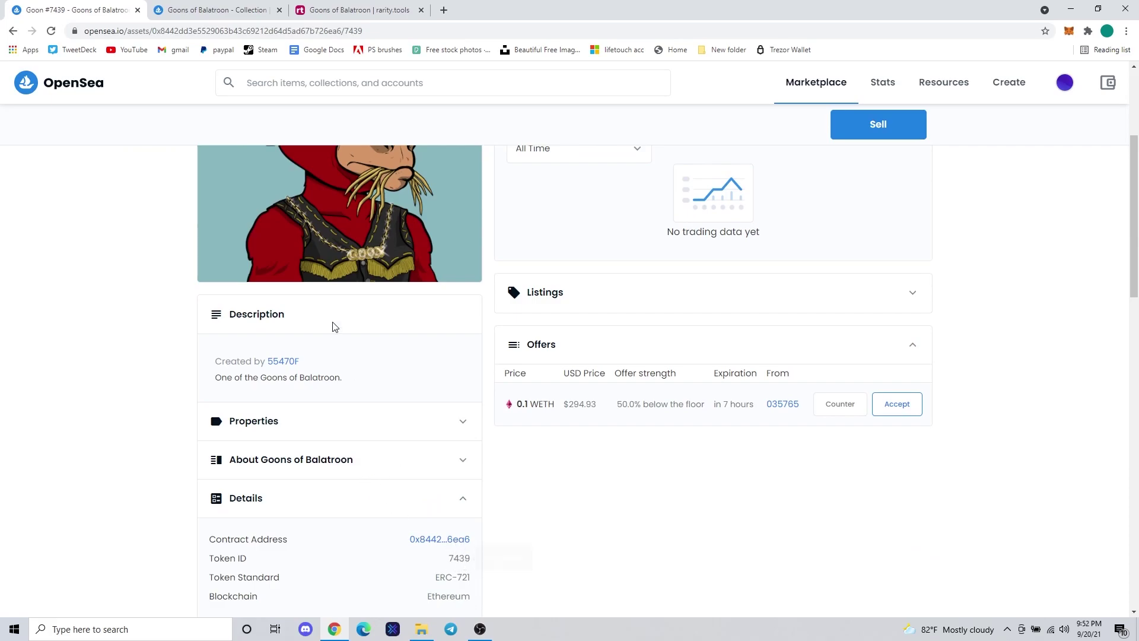
# - Look up ID 7439 in the Goons of Balatroon project on rarity.tools
pyautogui.click(215, 11)
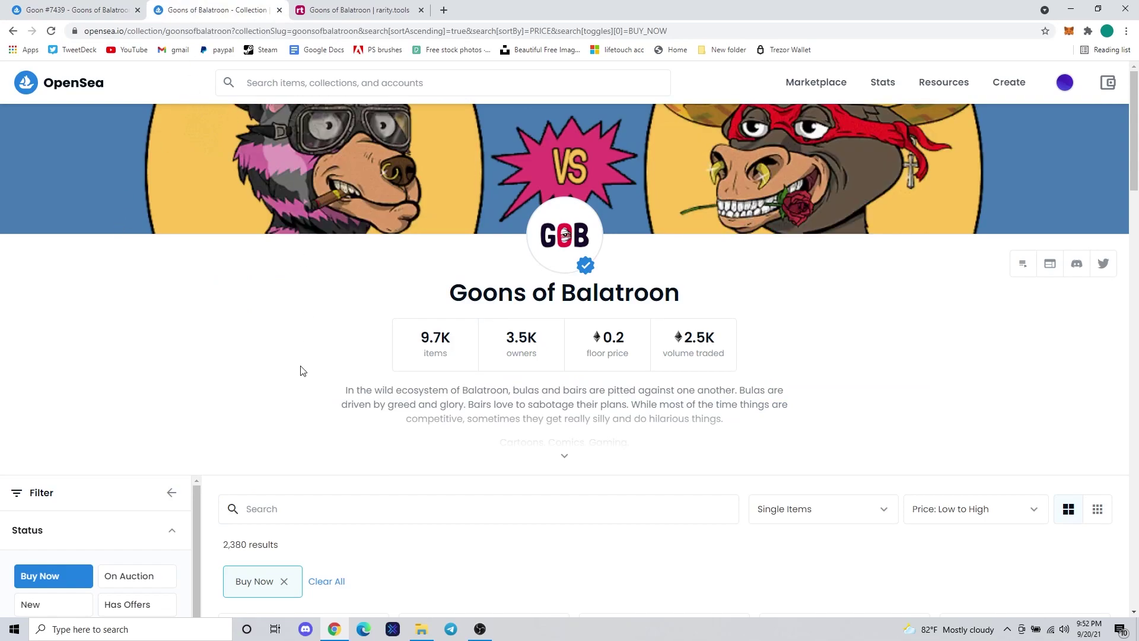
pyautogui.scroll(-4, 300, 371)
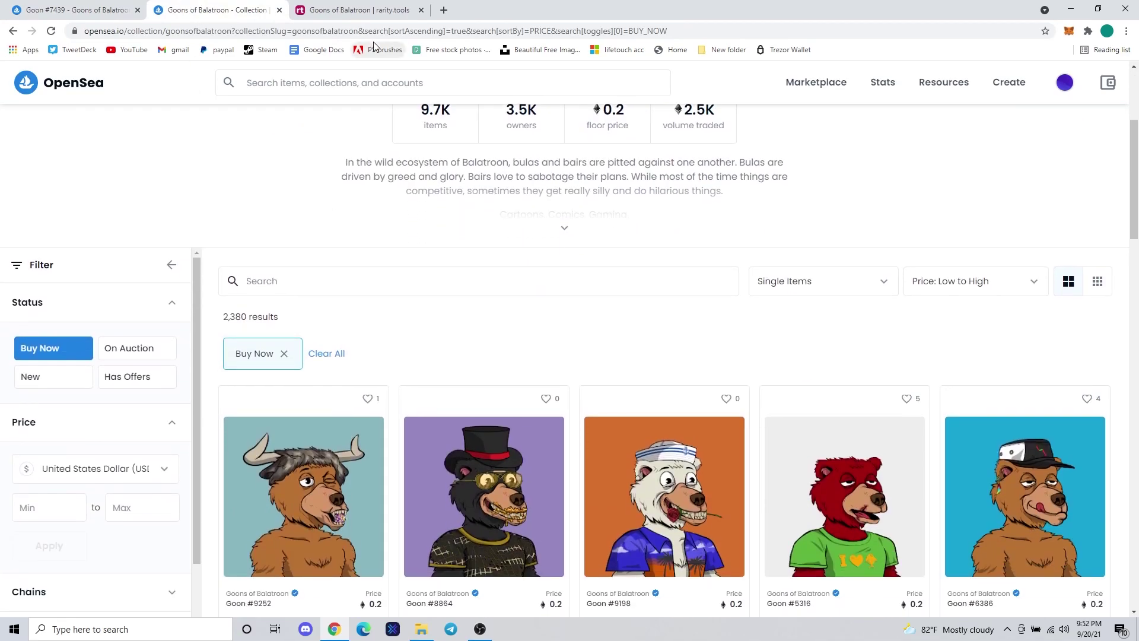
pyautogui.click(379, 8)
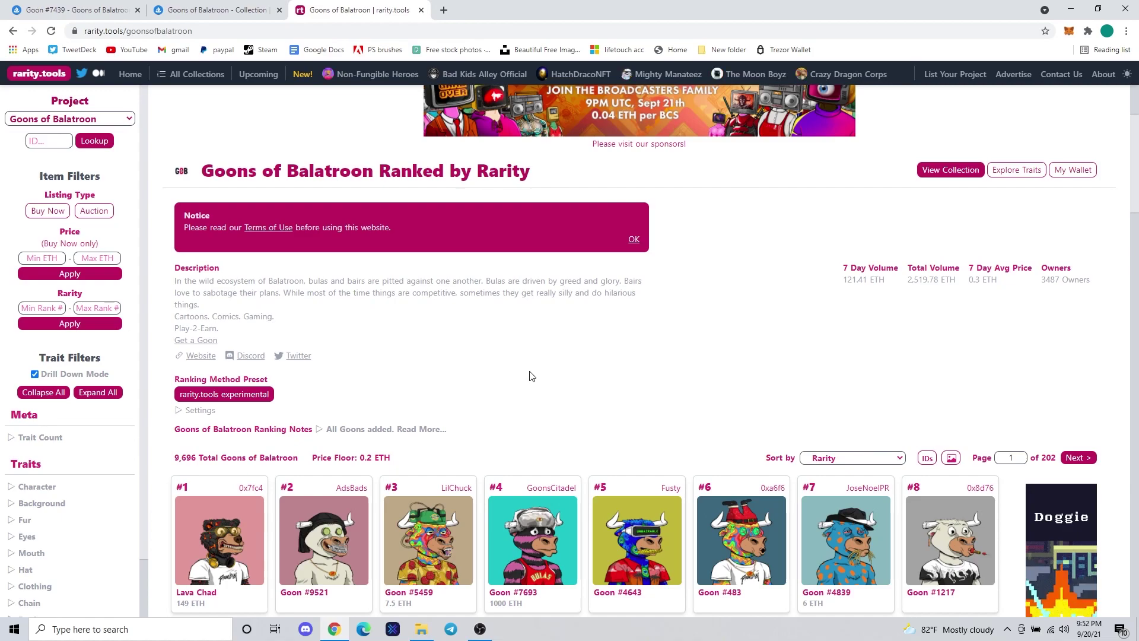
pyautogui.scroll(-1, 532, 377)
pyautogui.click(55, 141)
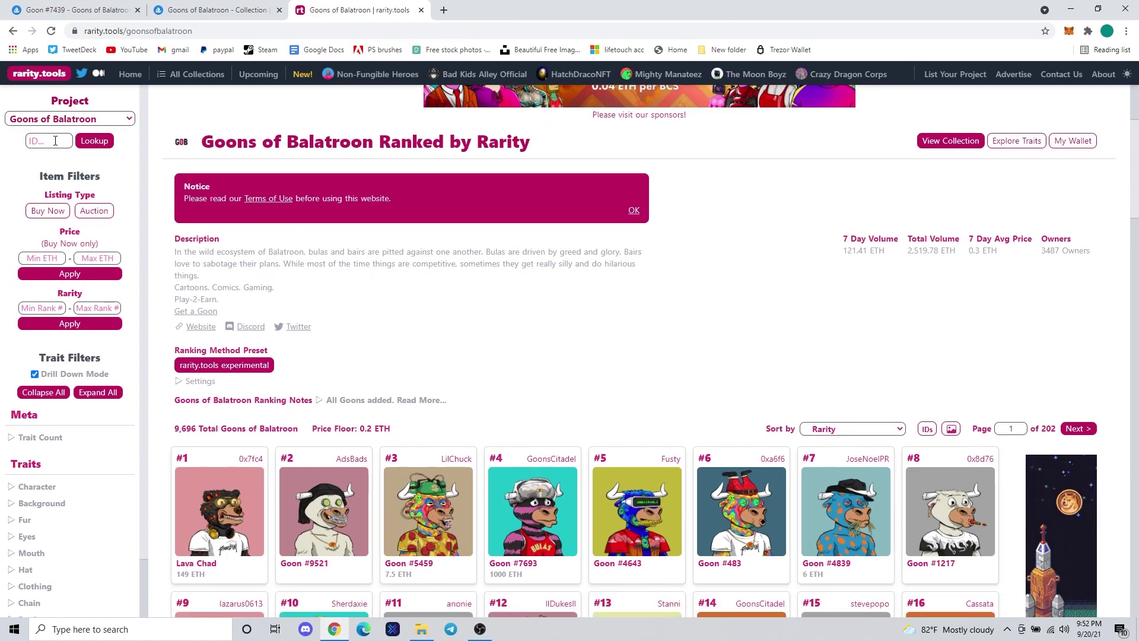
pyautogui.write('7439')
pyautogui.press('Return')
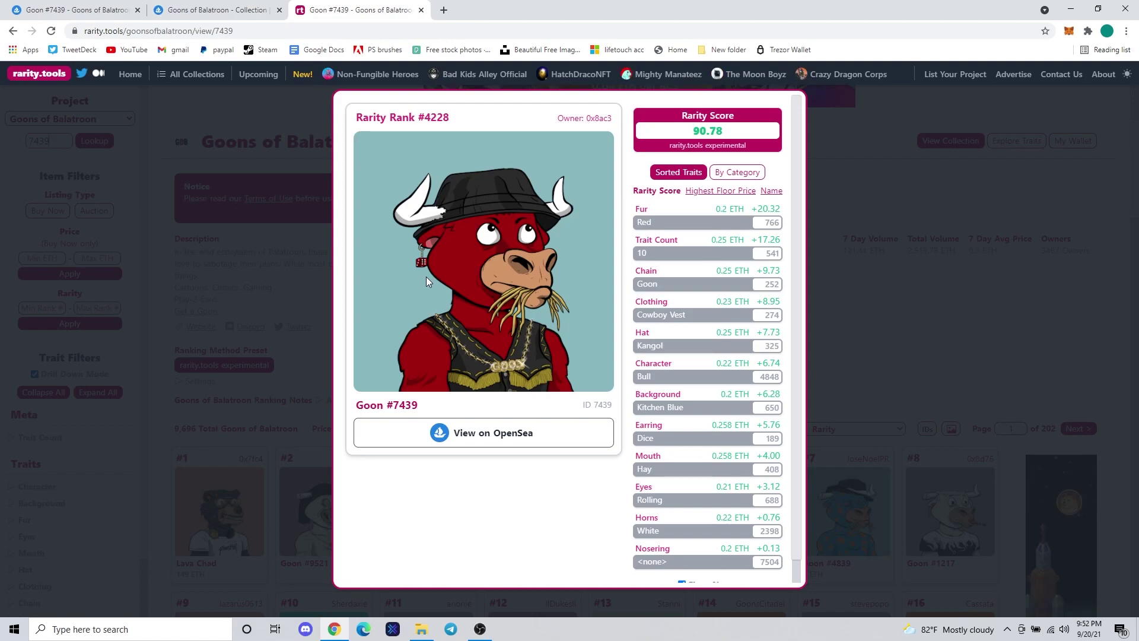
# - Compare Goon #7439's traits sorted by highest floor price, name and rarity score, view them by category, and close the item's rarity details
pyautogui.click(736, 192)
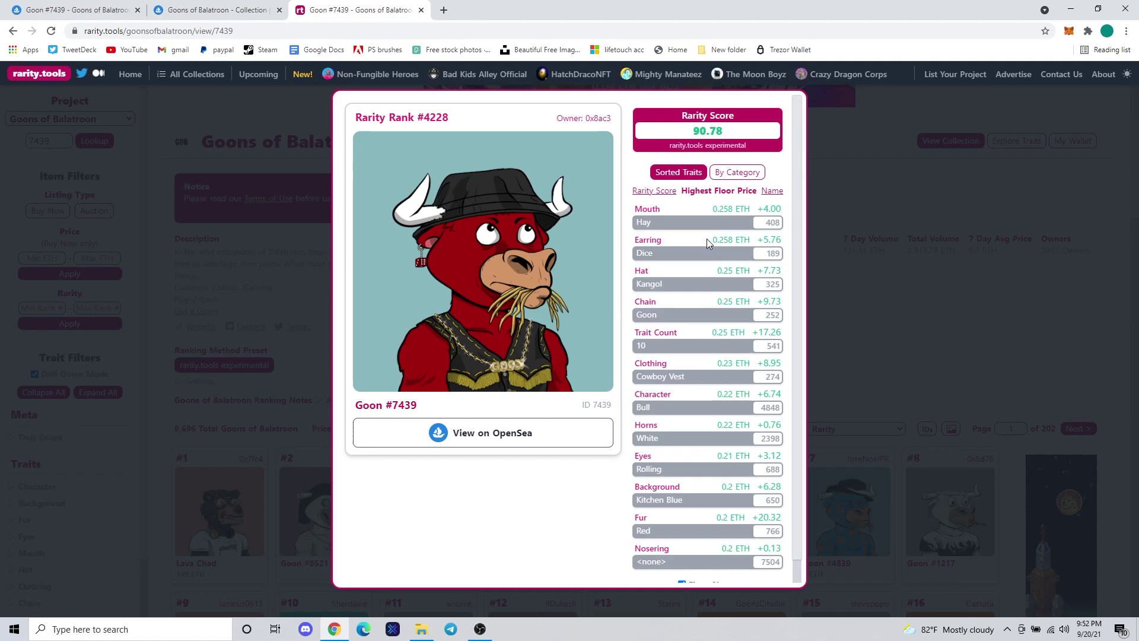
pyautogui.click(772, 194)
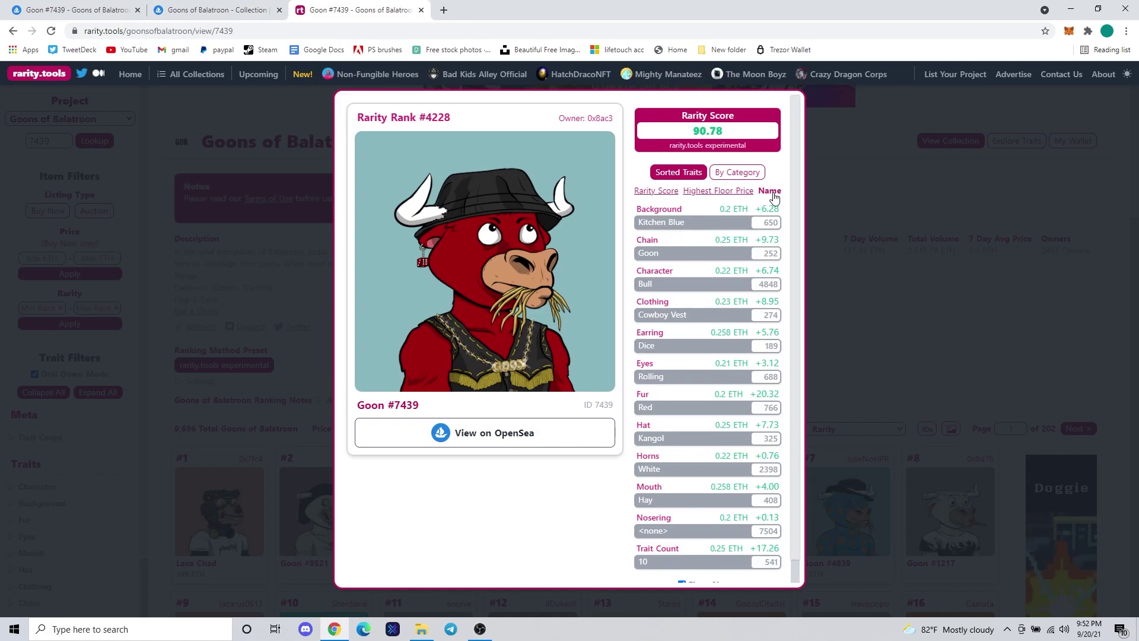
pyautogui.click(668, 195)
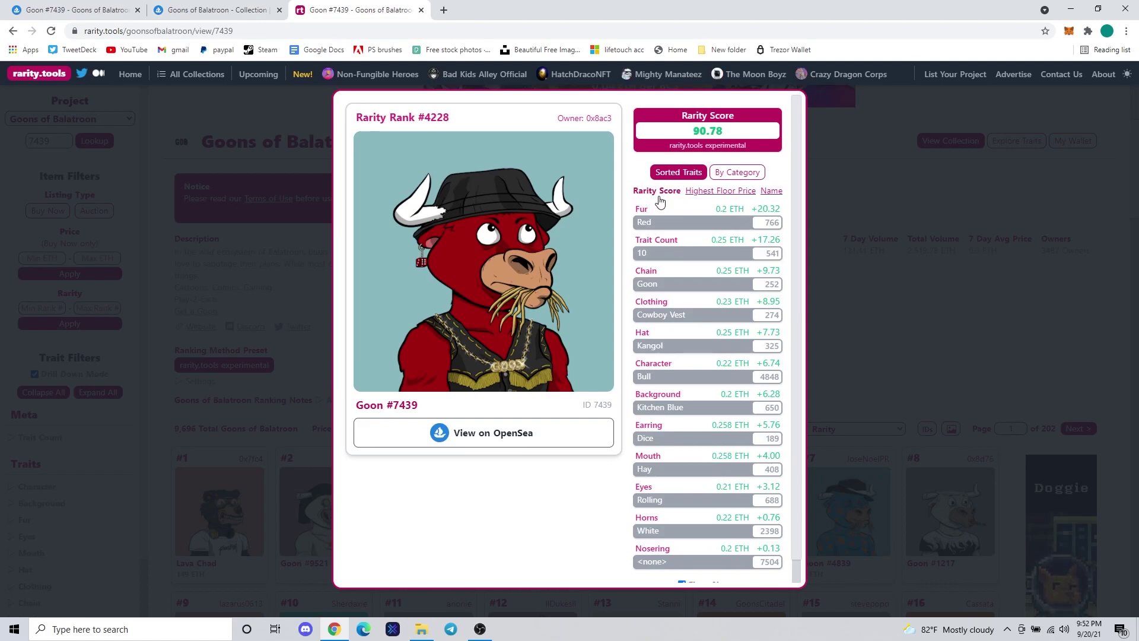
pyautogui.click(741, 177)
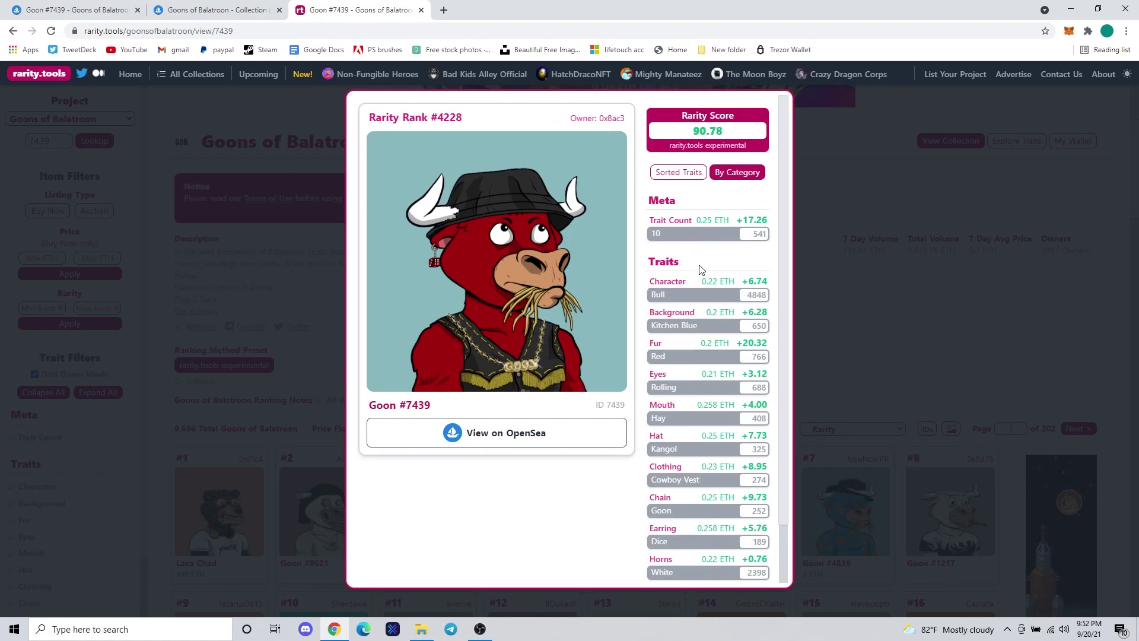
pyautogui.scroll(-1, 699, 265)
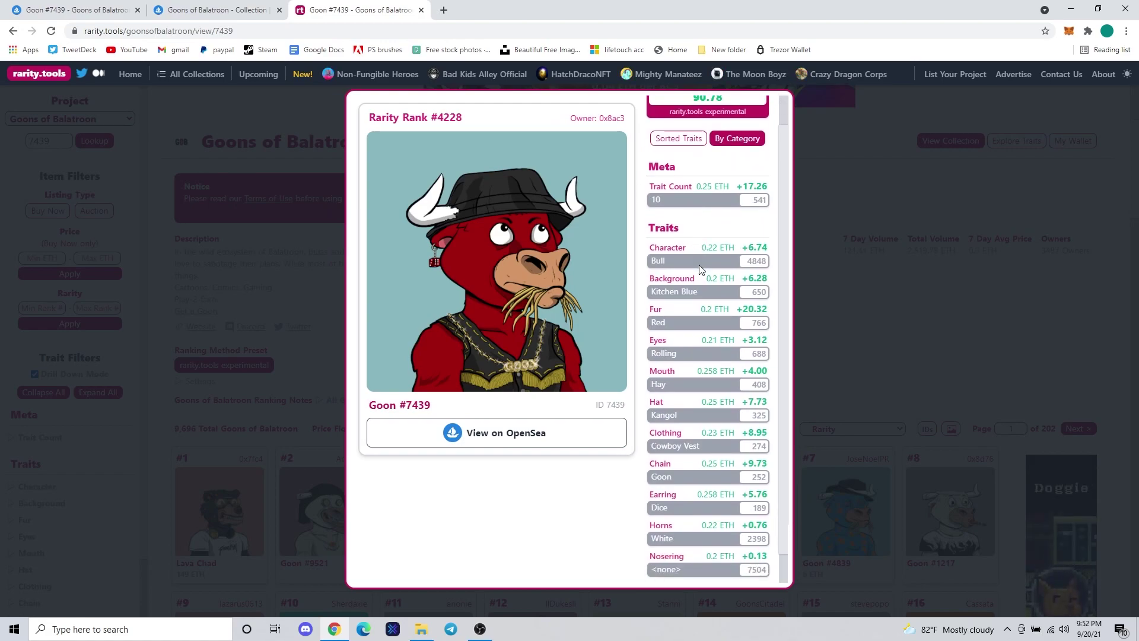
pyautogui.scroll(1, 699, 265)
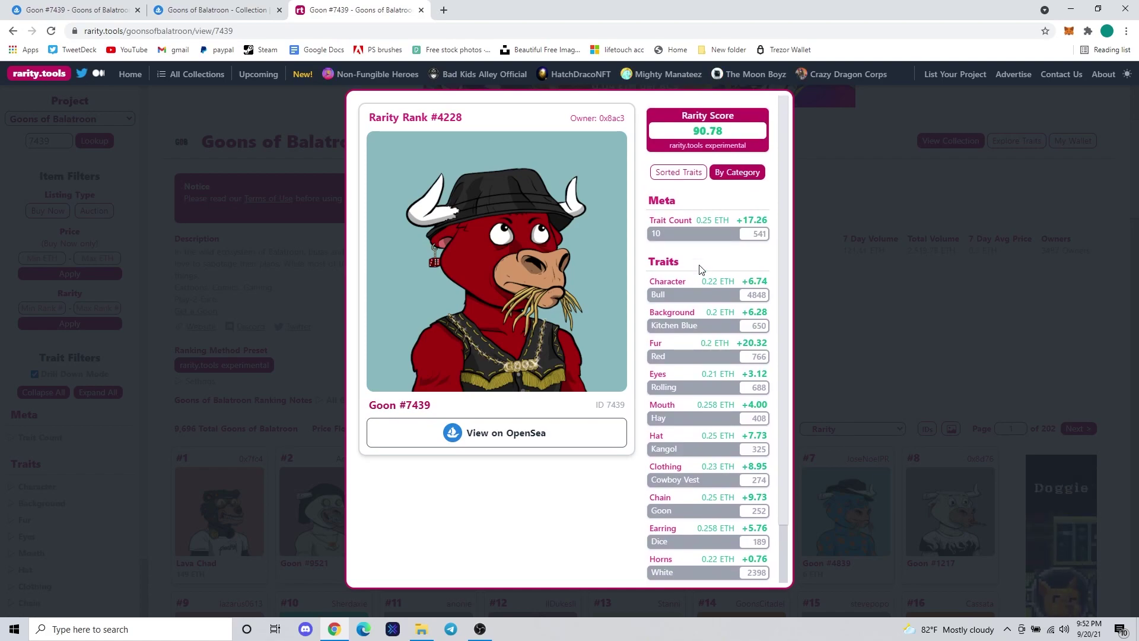
pyautogui.click(839, 273)
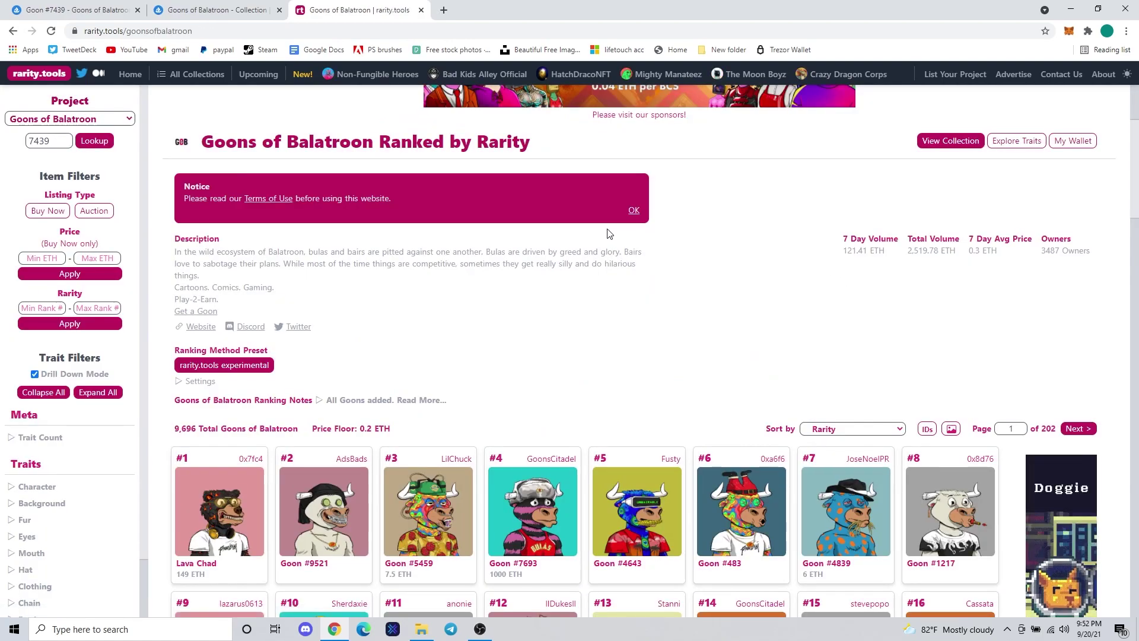
# - Return to Goon #7439 on OpenSea, start selling it, and set a fixed price of 0.5 ETH
pyautogui.click(72, 7)
pyautogui.scroll(3, 461, 407)
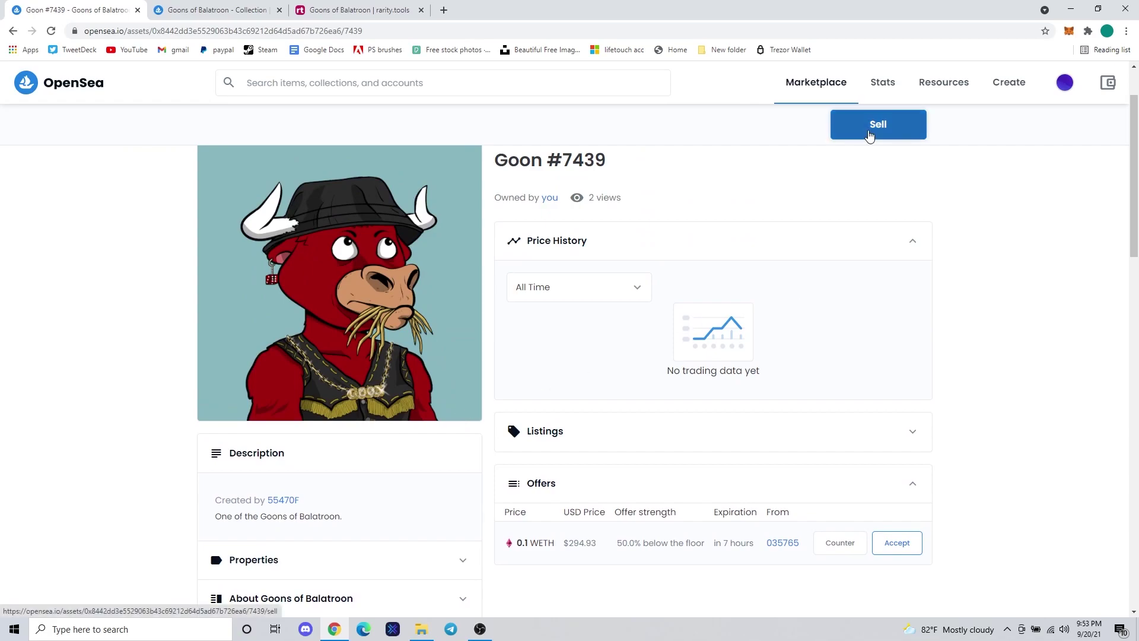
pyautogui.click(869, 132)
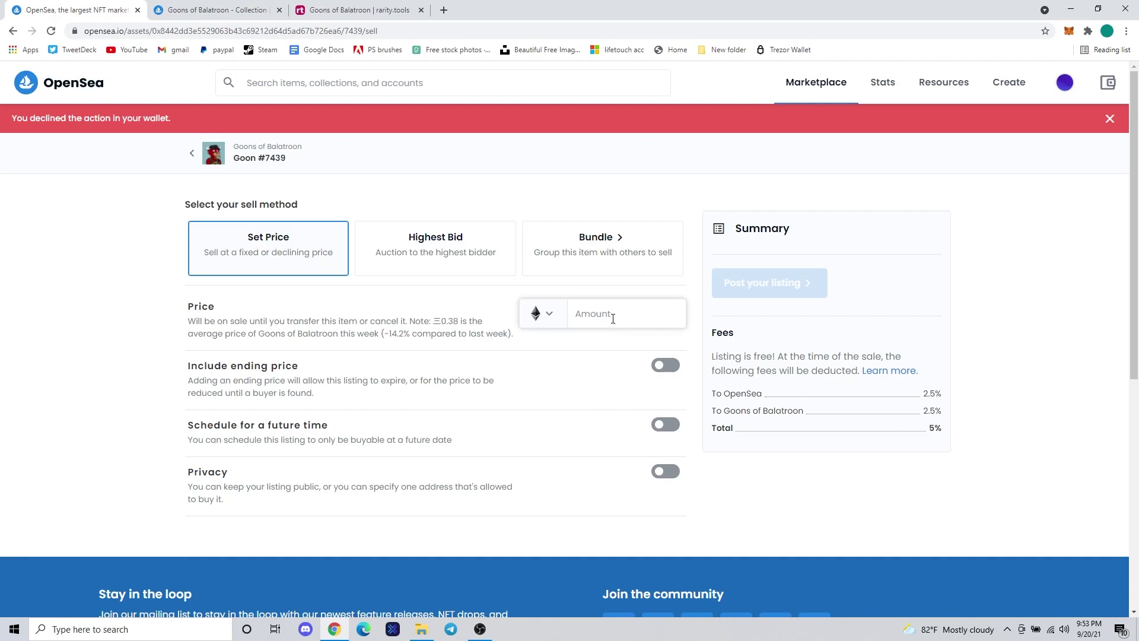
pyautogui.click(570, 301)
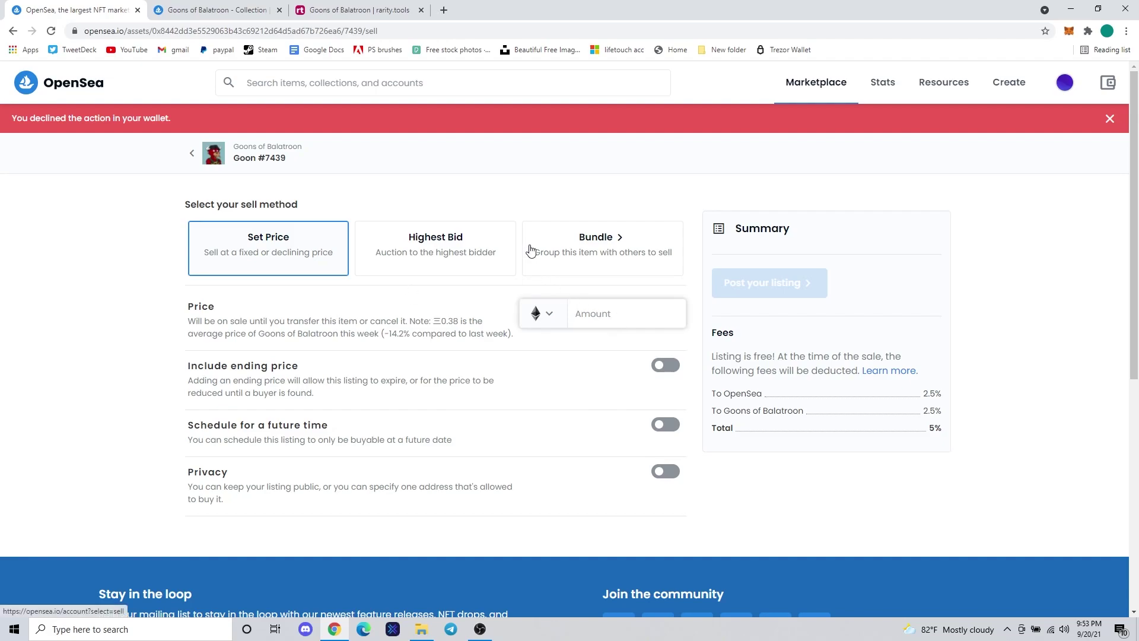
pyautogui.write('.')
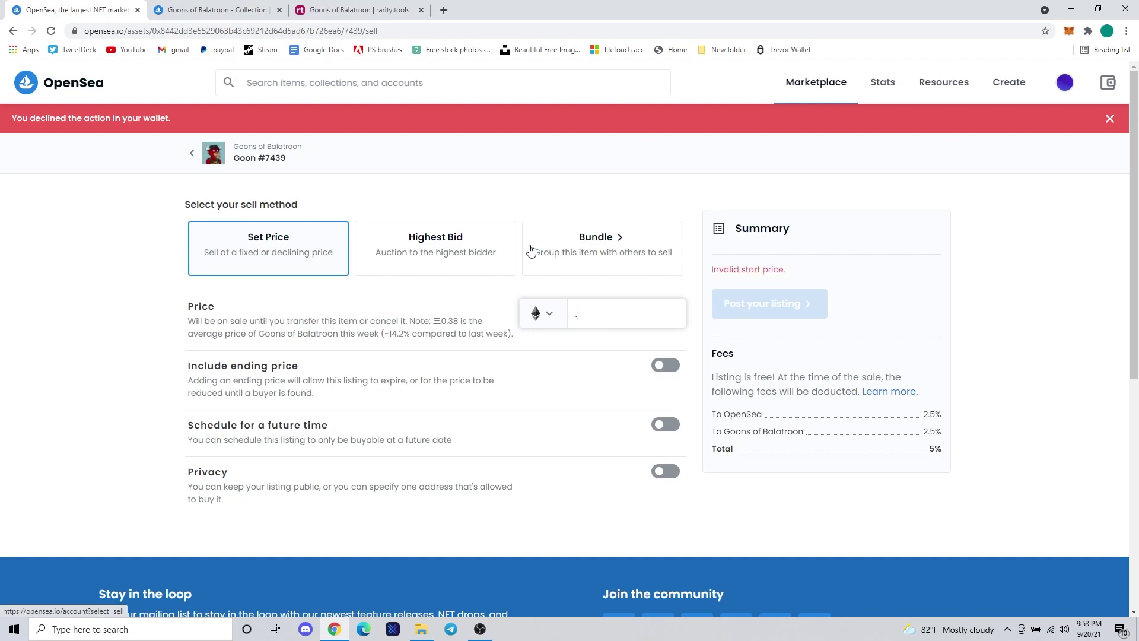
pyautogui.write('5')
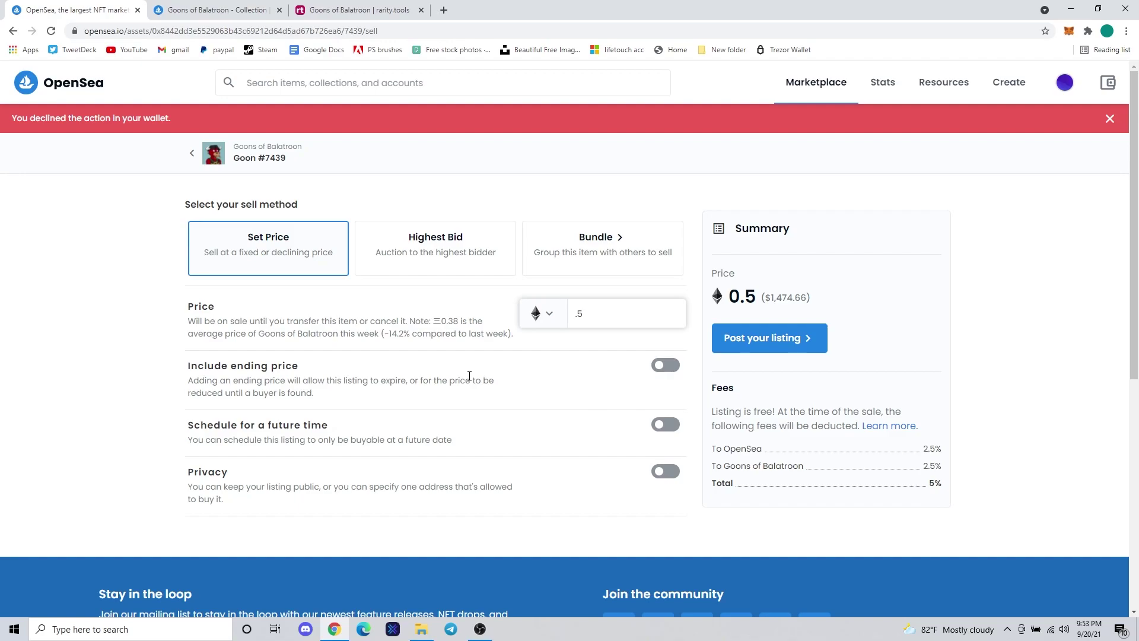
# - Post the listing and confirm the one-time wallet initialization transaction in MetaMask
pyautogui.click(760, 354)
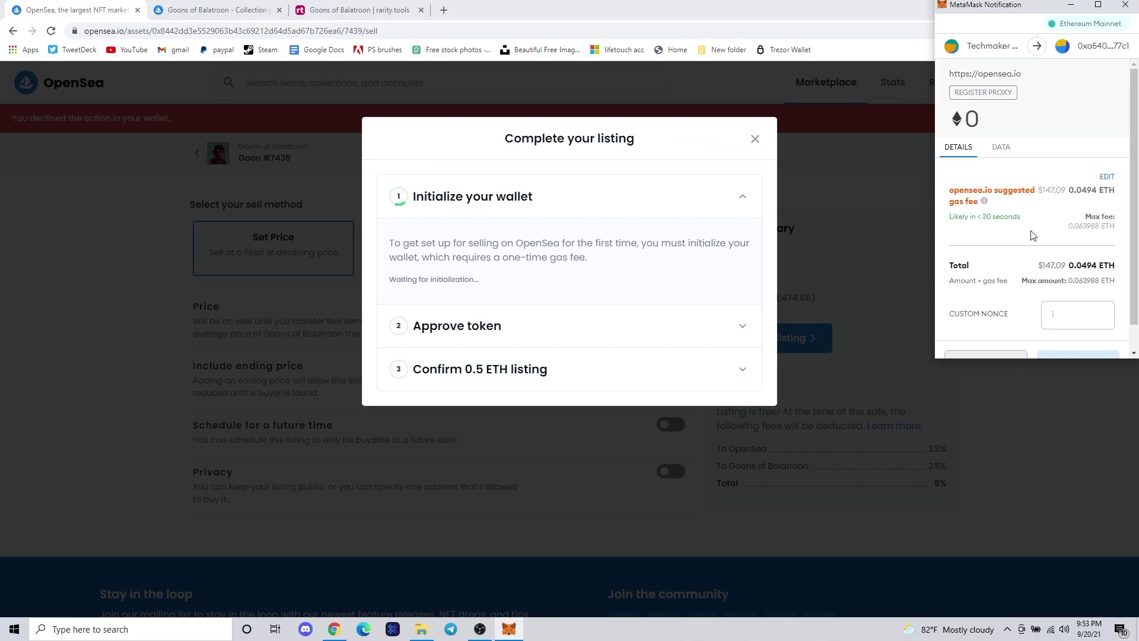
pyautogui.scroll(-1, 1033, 238)
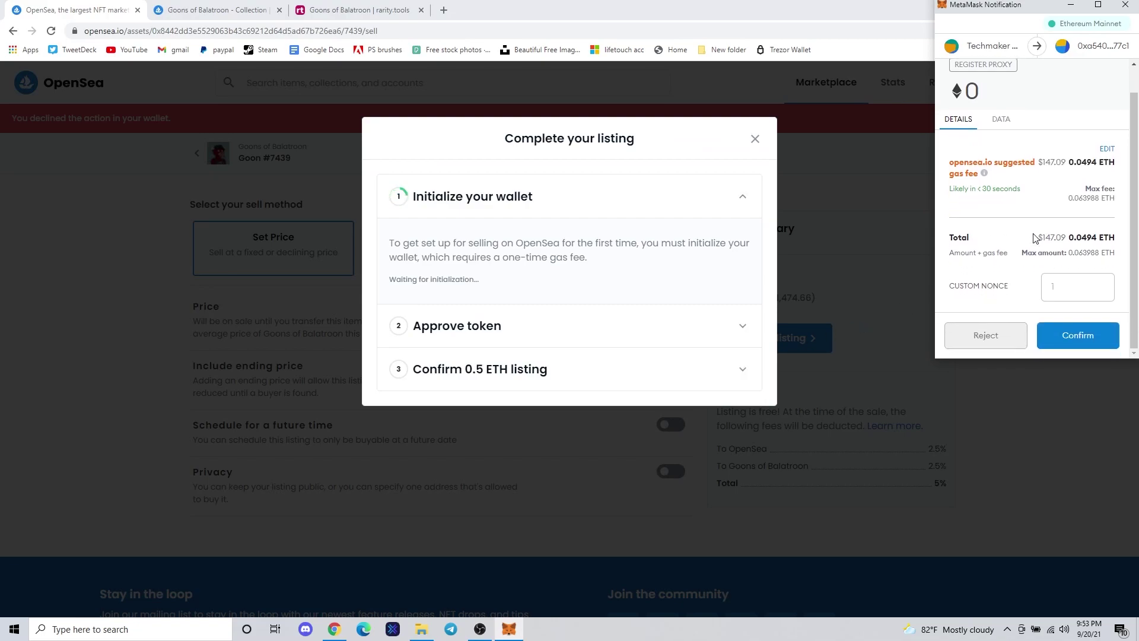
pyautogui.click(1071, 336)
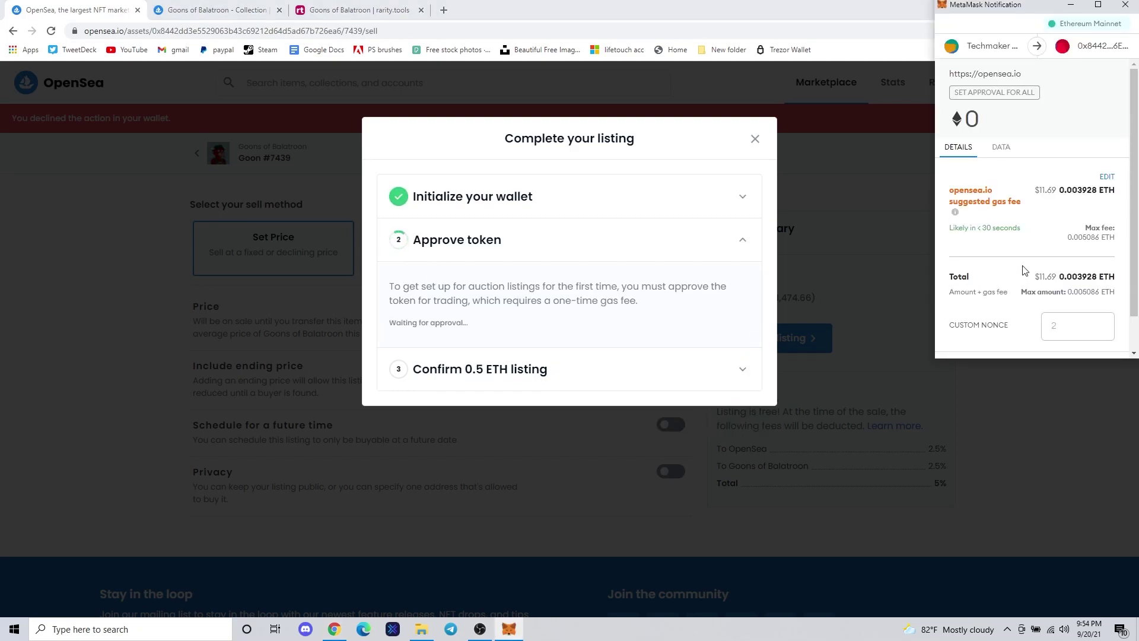
# - Check the gas fee for the token approval request and confirm the transaction in MetaMask
pyautogui.scroll(-1, 1023, 272)
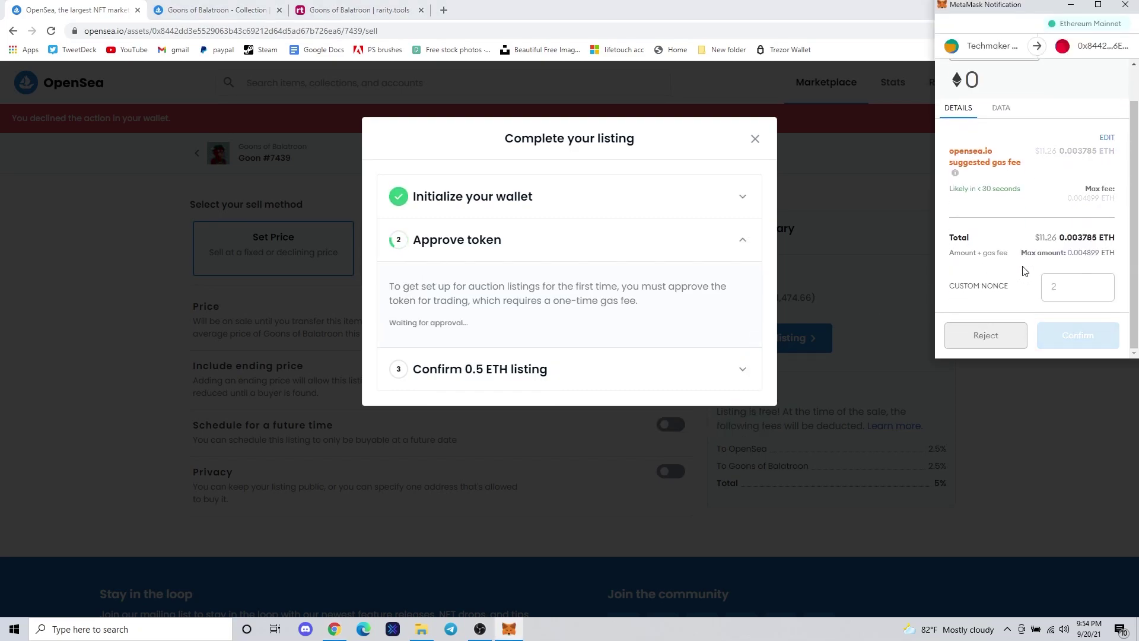
pyautogui.scroll(1, 1027, 254)
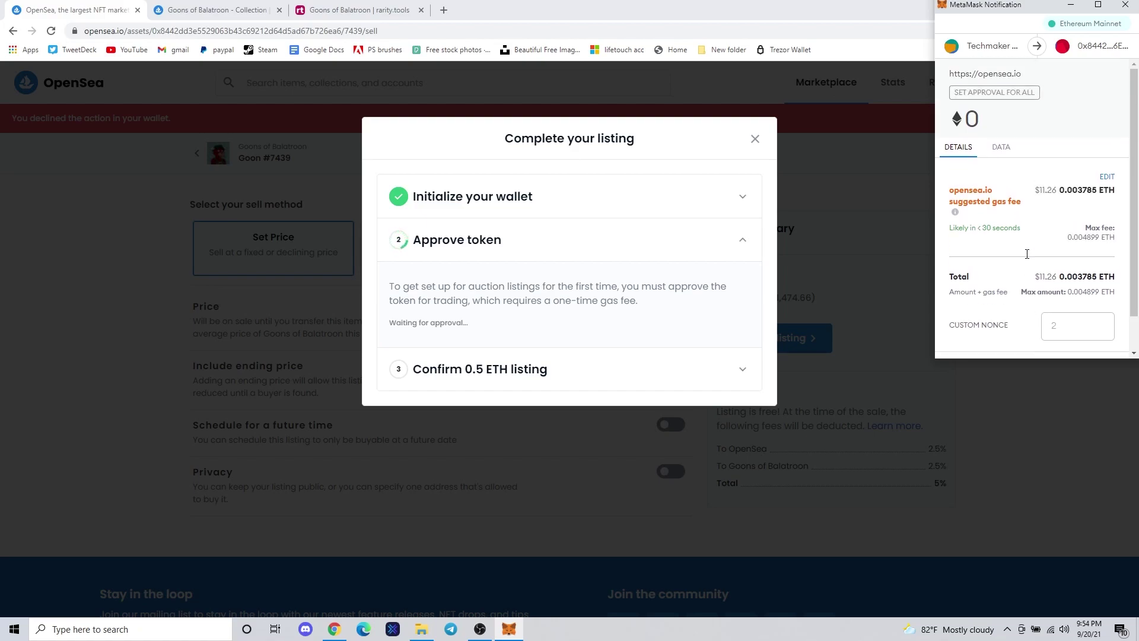
pyautogui.scroll(-1, 1027, 254)
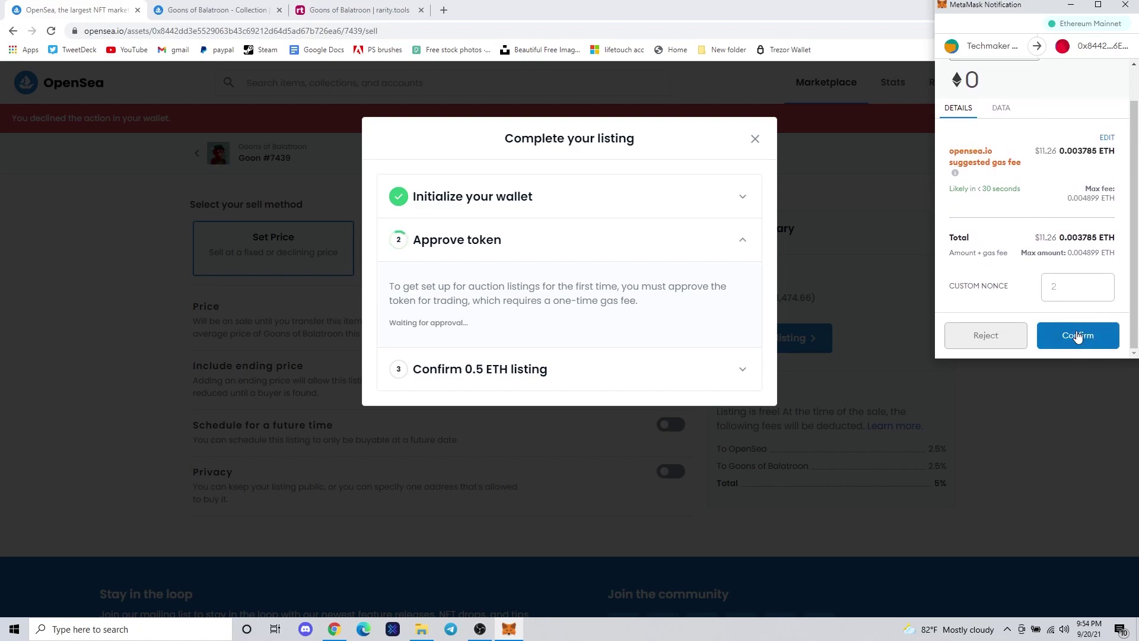
pyautogui.click(1078, 335)
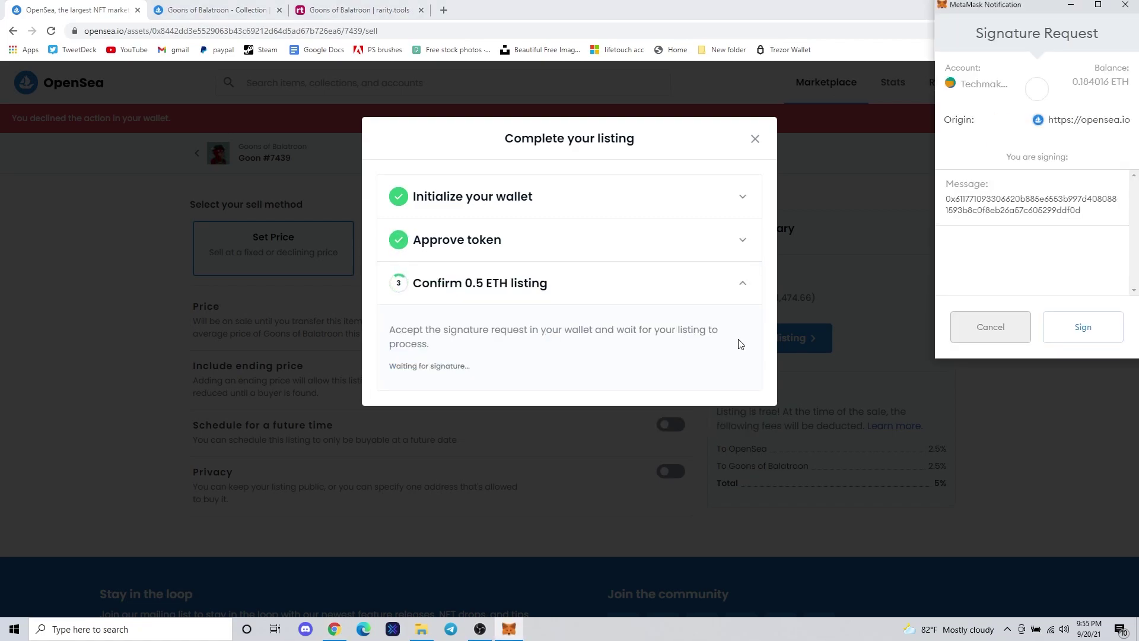
# - Sign the 0.5 ETH listing request in MetaMask, then view the listed item and look over its page
pyautogui.click(1096, 336)
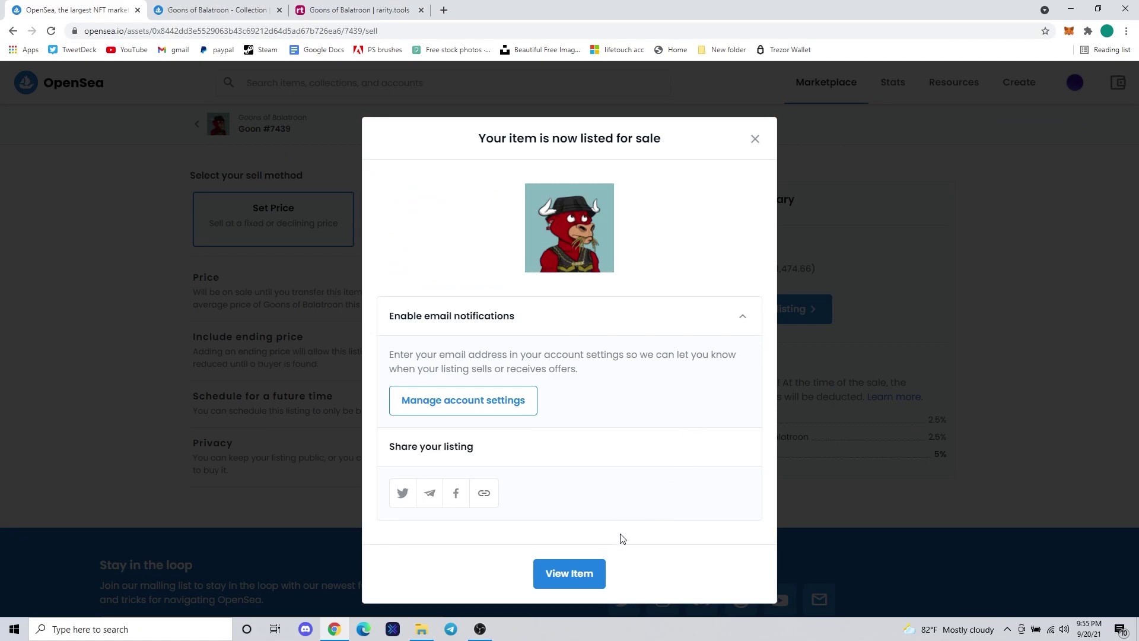
pyautogui.click(579, 574)
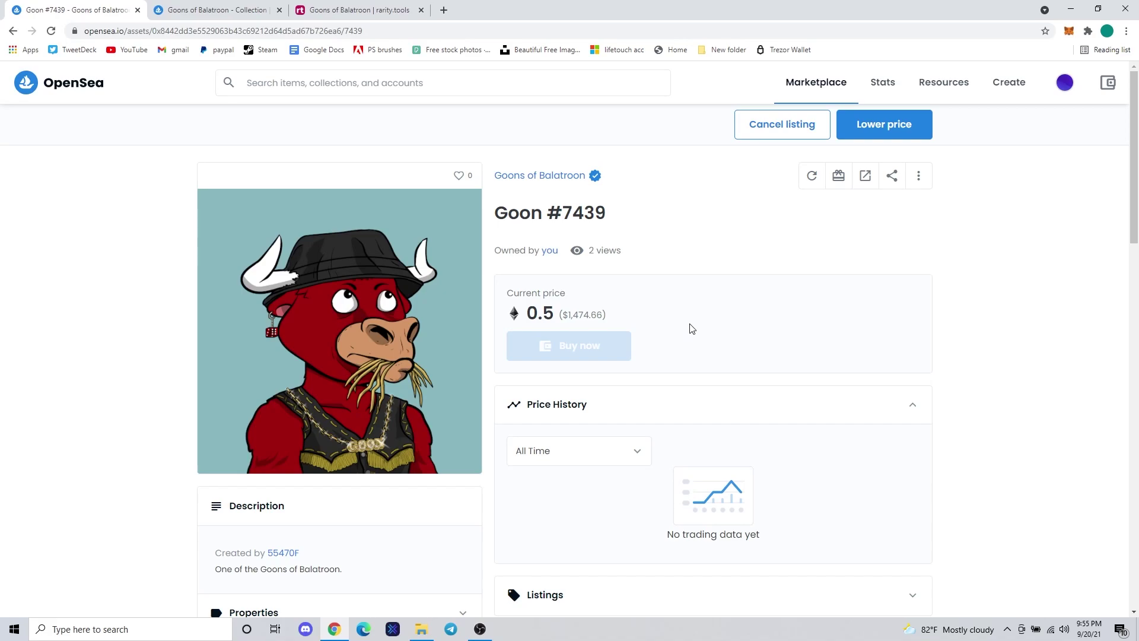
pyautogui.scroll(-3, 691, 328)
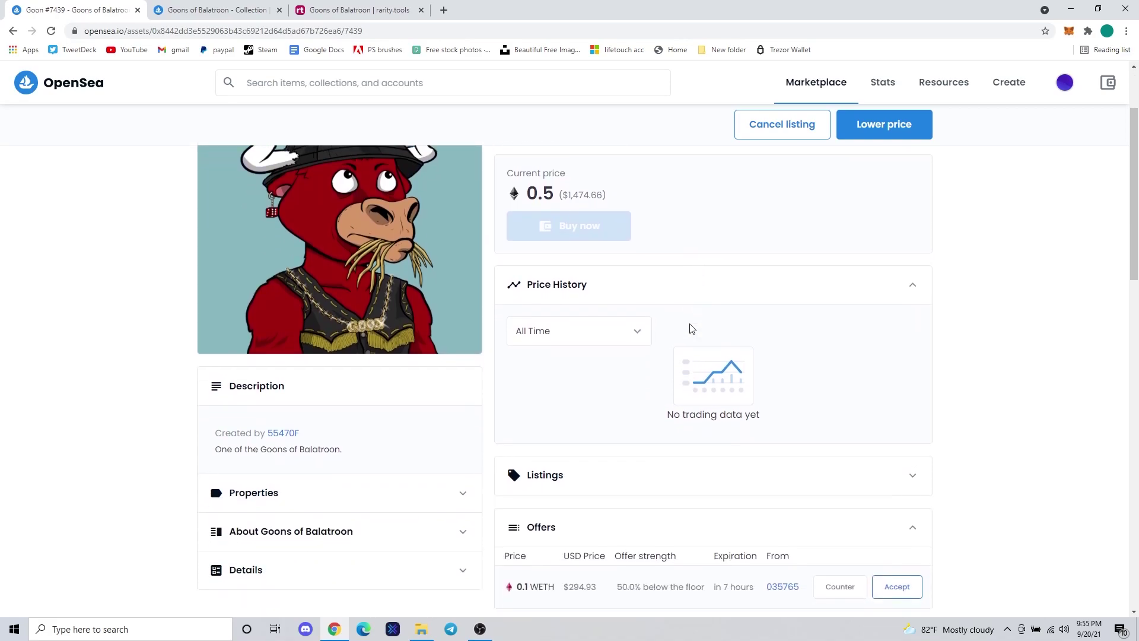
pyautogui.scroll(-3, 691, 328)
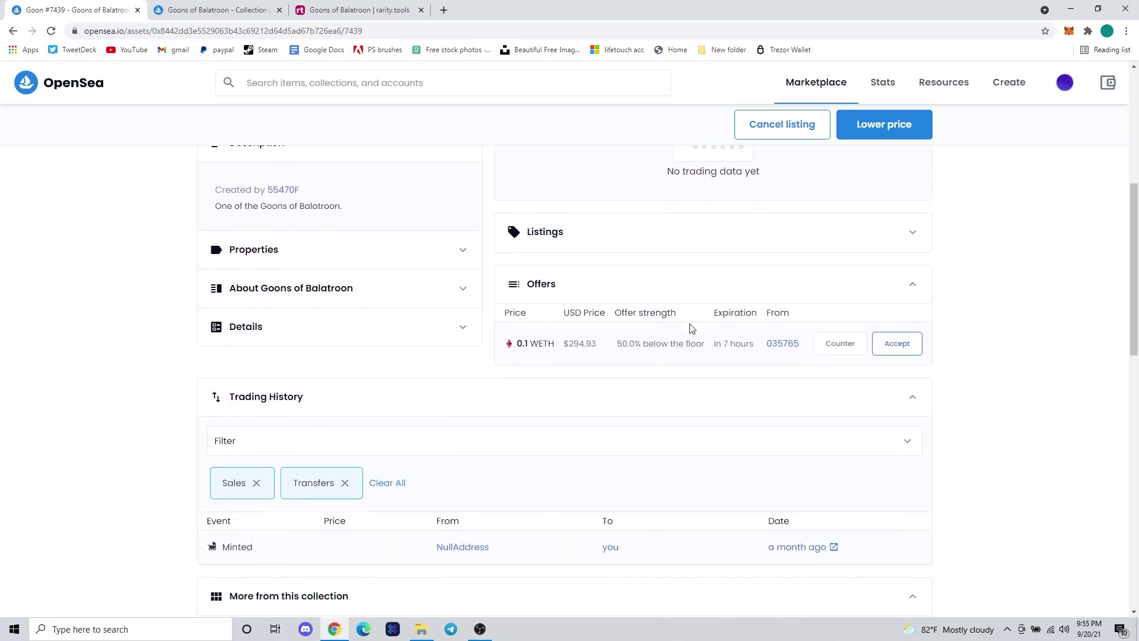
pyautogui.scroll(6, 691, 328)
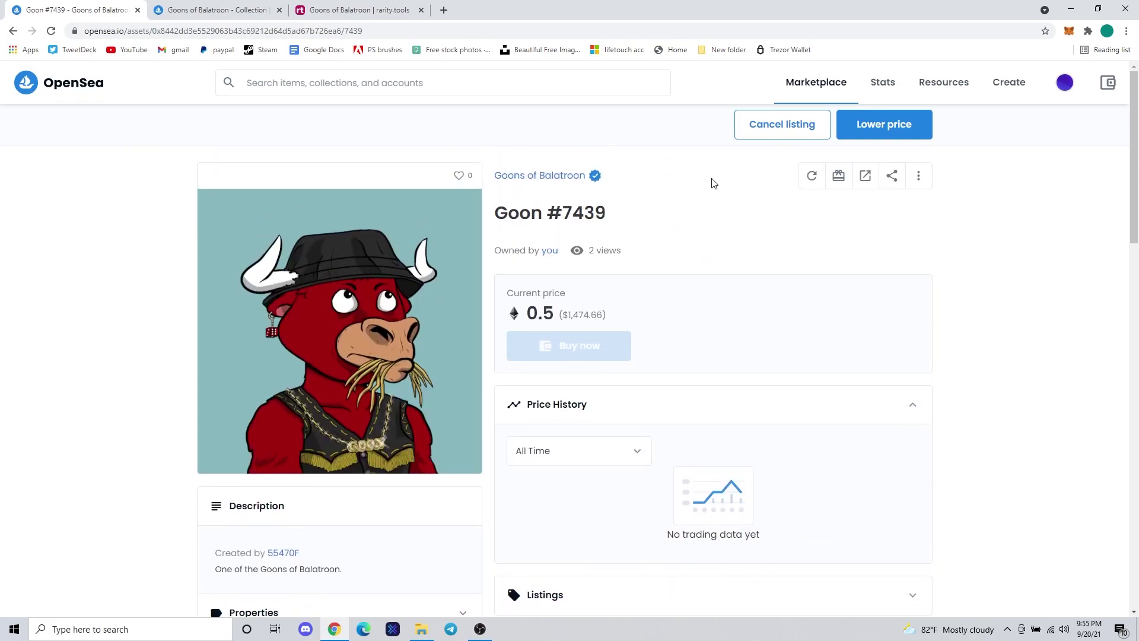